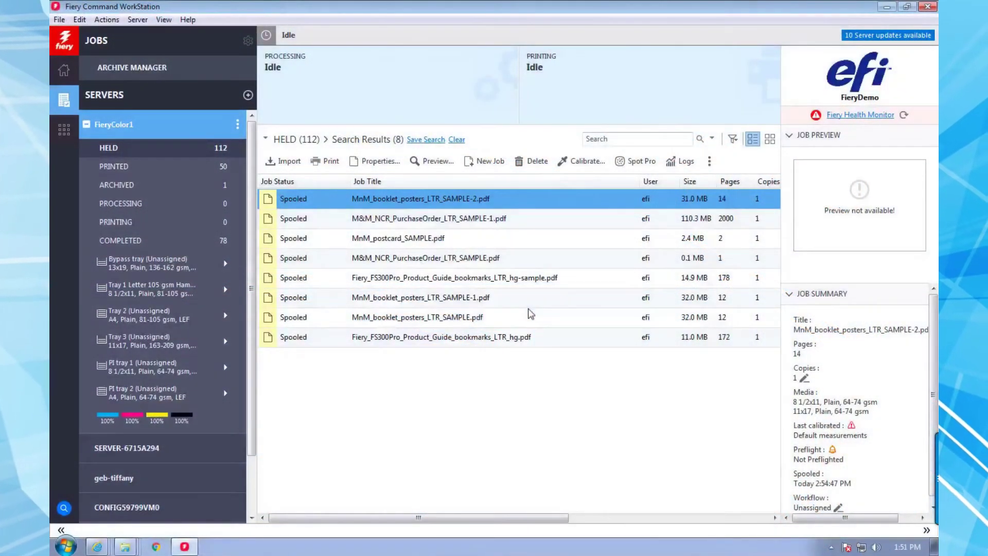
Step: Open the held job Fiery_FS300Pro_Product_Guide_bookmarks_LTR_hg.pdf in JobMaster-Impose and review its job summary down to the bookmark levels
left_click(504, 341)
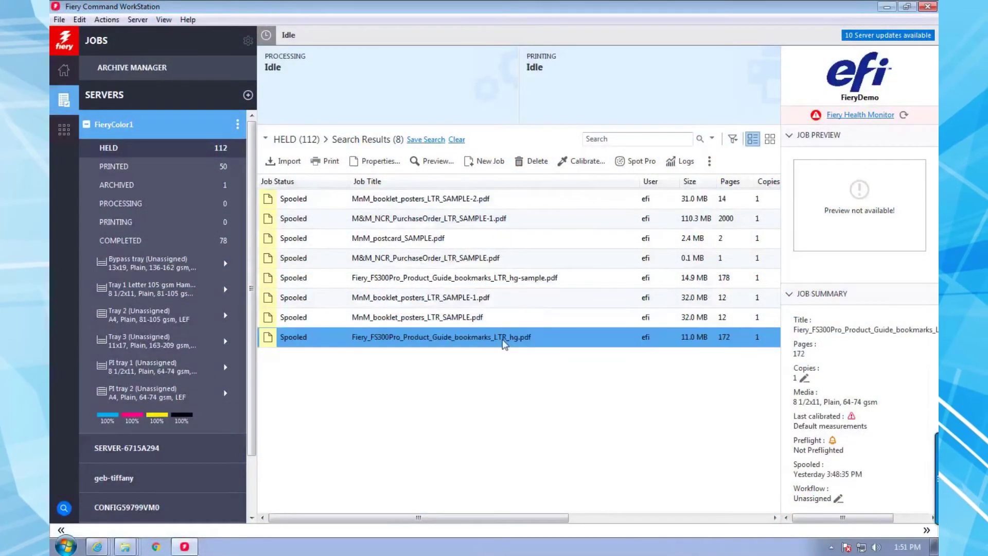
right_click(504, 343)
left_click(546, 288)
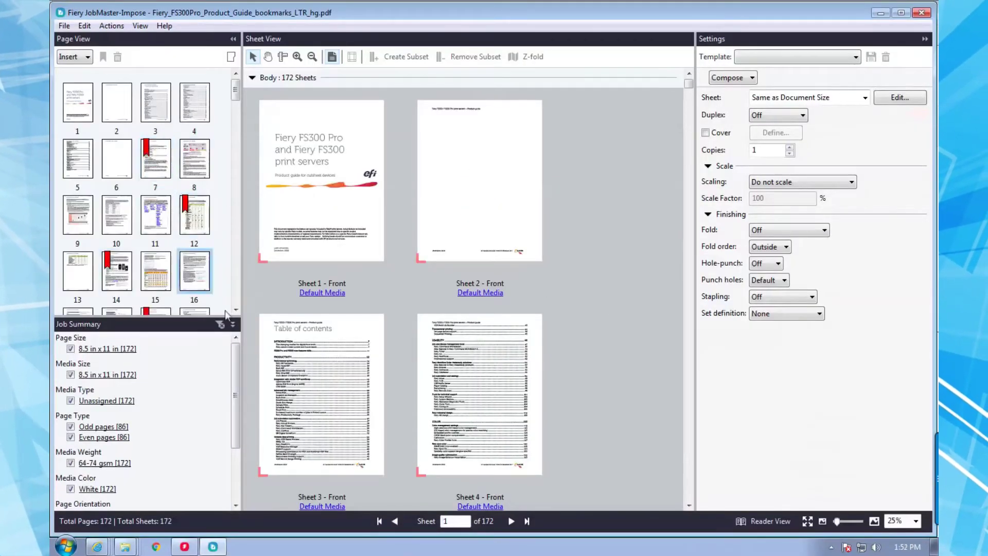
scroll(128, 453, "down", 3)
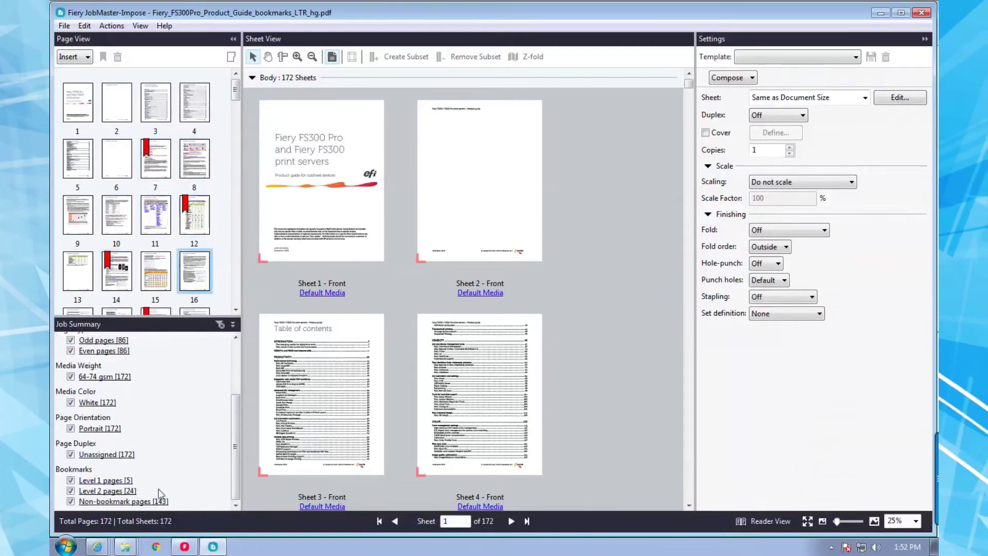
scroll(234, 365, "up", 3)
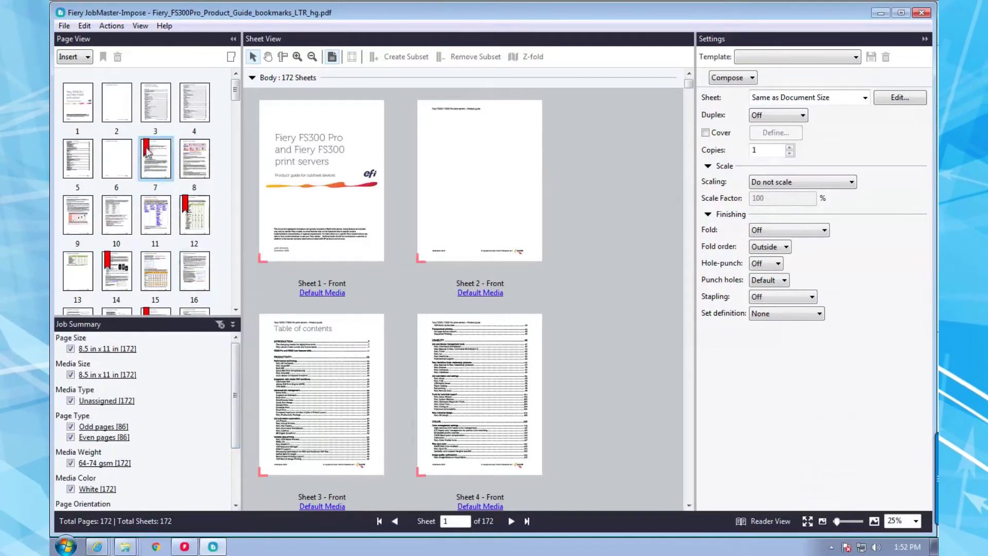
Step: Add a page entry for page 1 in Numbering and Stamps
left_click(77, 114)
right_click(78, 114)
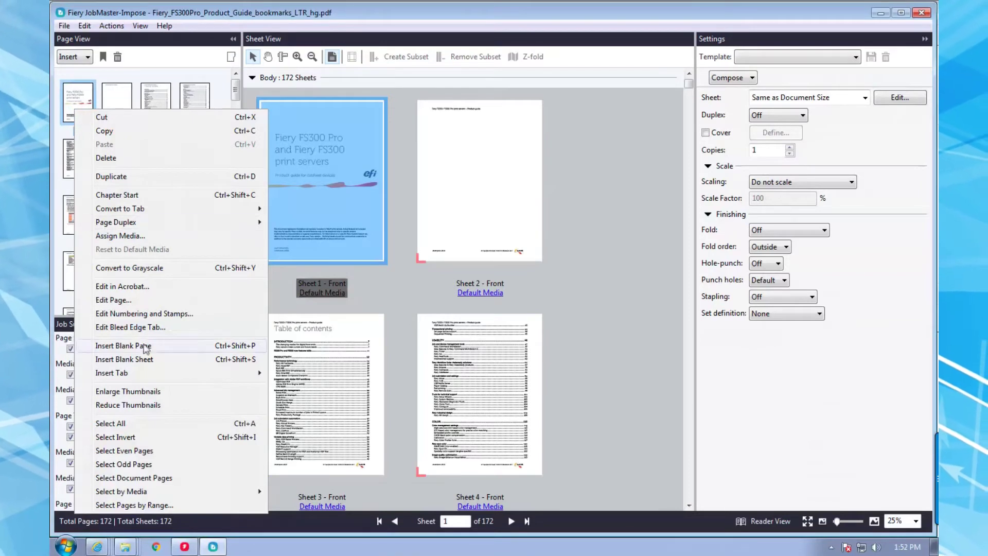
left_click(160, 314)
left_click(236, 110)
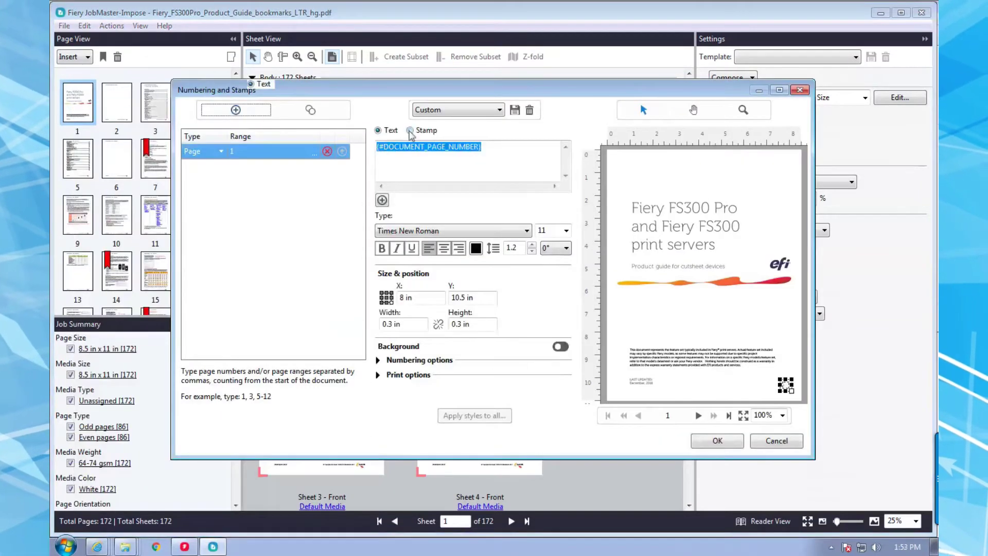
Step: Make the page 1 entry a stamp using the red PRELIMINARY image from the advanced page numbering and stamping folder
left_click(417, 128)
left_click(405, 163)
left_click(293, 126)
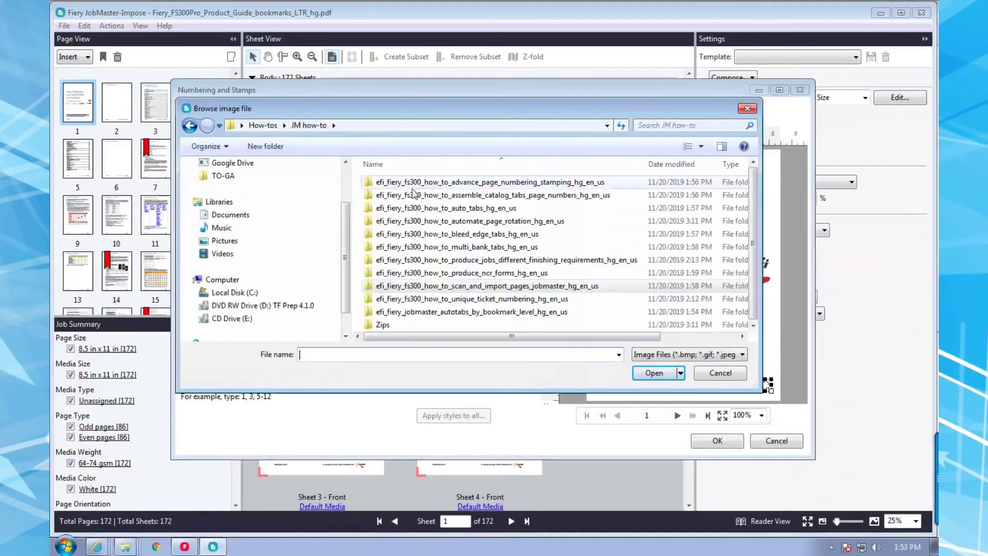
double_click(409, 178)
left_click(392, 186)
left_click(653, 373)
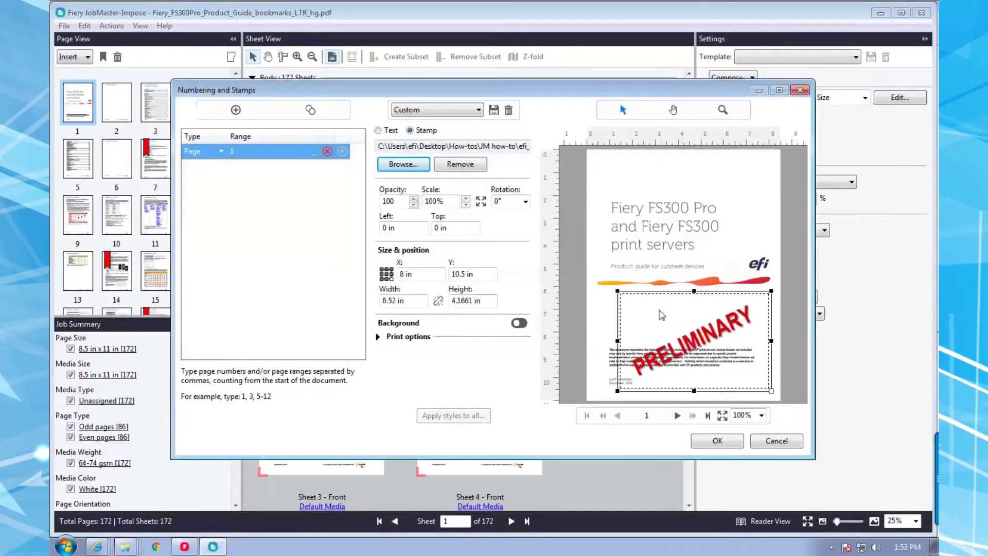
Step: Place the PRELIMINARY stamp over the cover title at about X 7.21 in, Y 5.62 in, with opacity 30, and apply it
left_click_drag(662, 315, 644, 204)
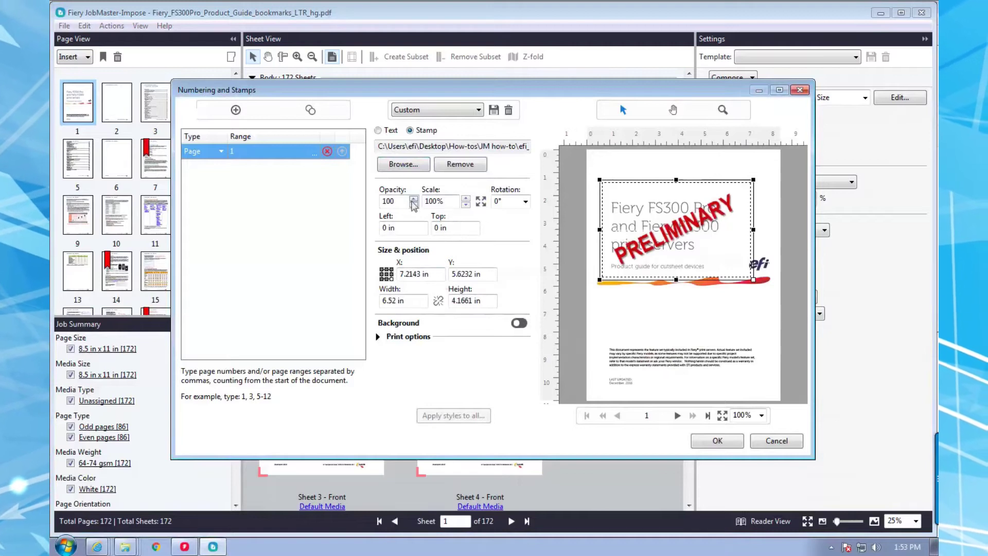
left_click_drag(399, 201, 369, 203)
left_click(448, 200)
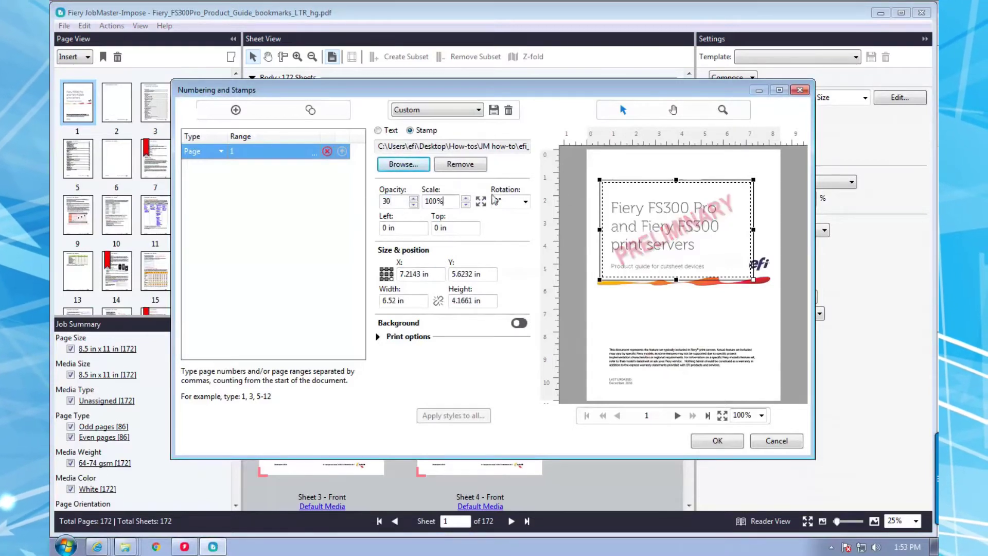
left_click(717, 443)
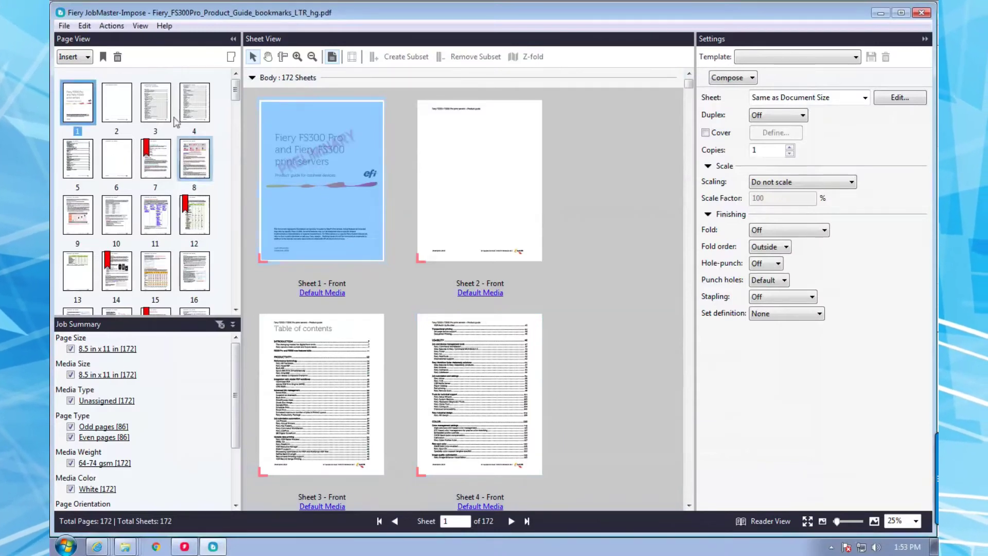
Step: Mask out the existing page number beside the footer logo on table of contents pages 3 to 5
left_click(156, 103)
left_click(78, 159, "shift")
right_click(157, 100)
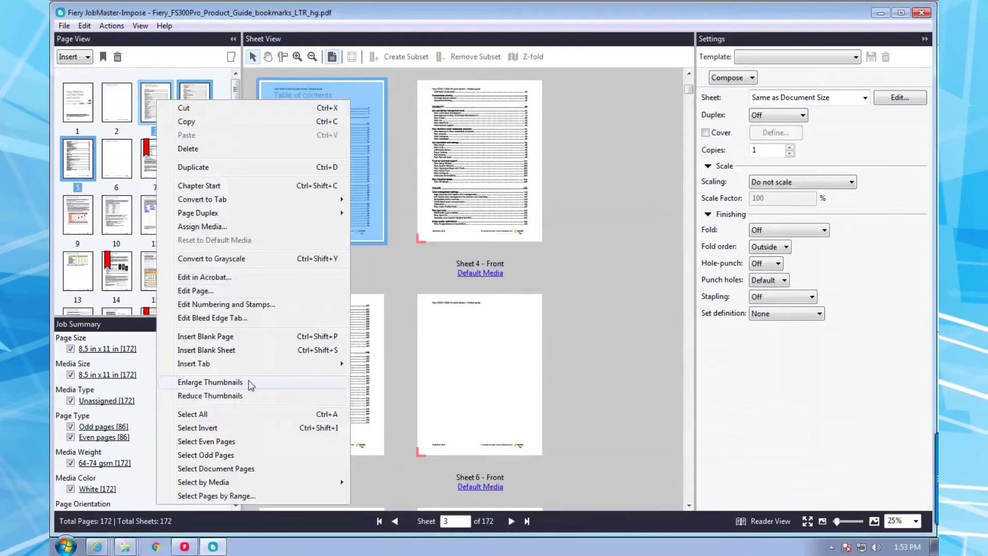
left_click(196, 291)
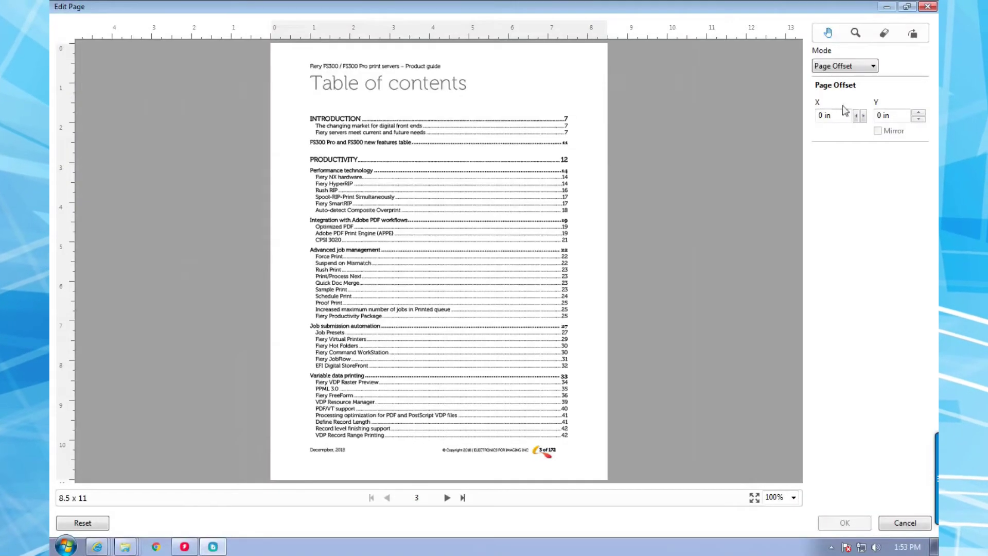
left_click(883, 34)
left_click(794, 500)
left_click(795, 458)
scroll(796, 457, "down", 5)
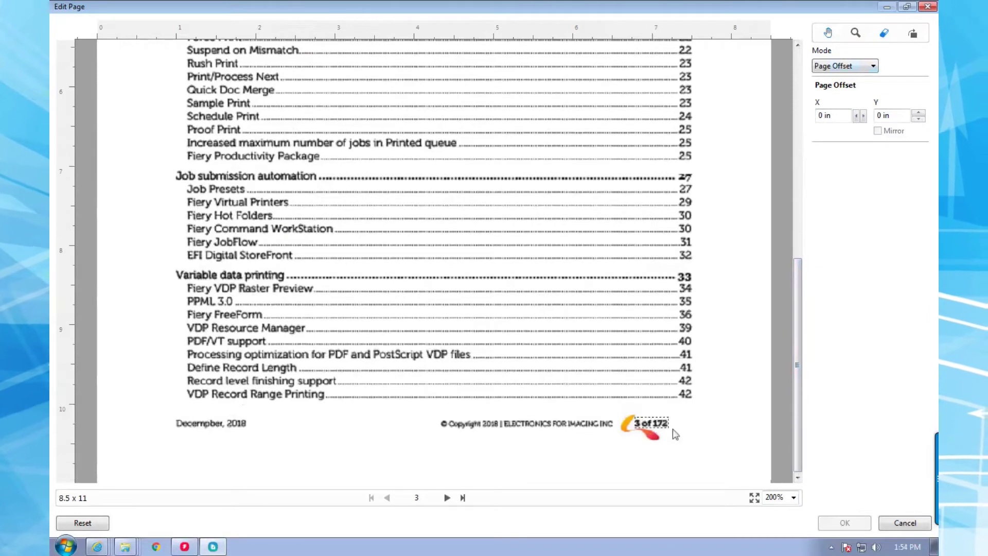
left_click_drag(676, 434, 674, 431)
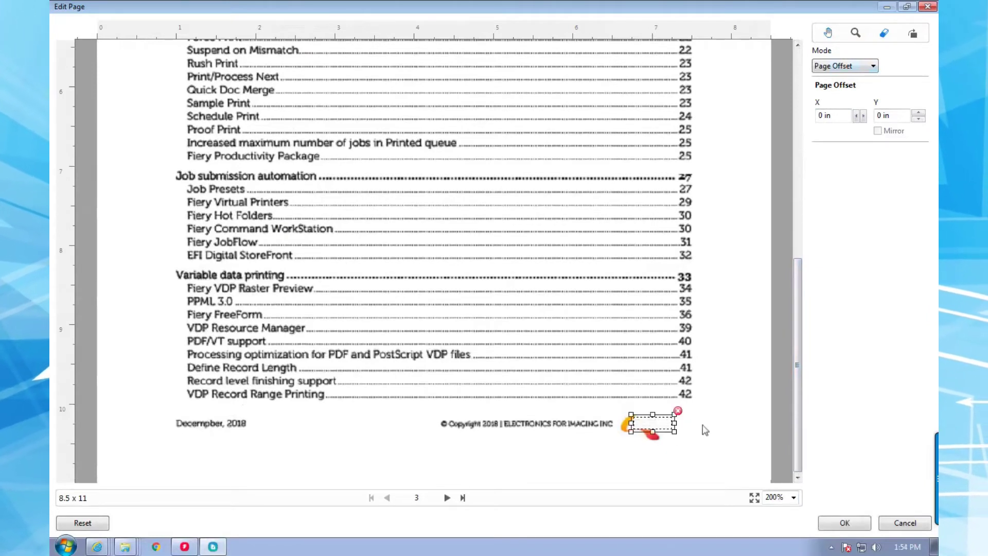
left_click(845, 523)
Step: Add a numbering entry for pages 3-5 in a maximized Numbering and Stamps window
right_click(234, 92)
left_click(214, 305)
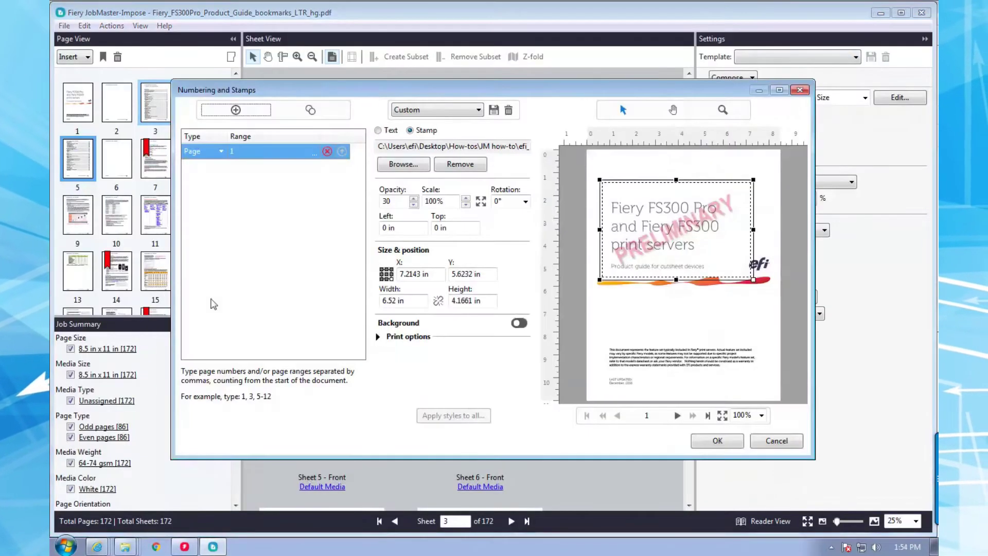
left_click(236, 109)
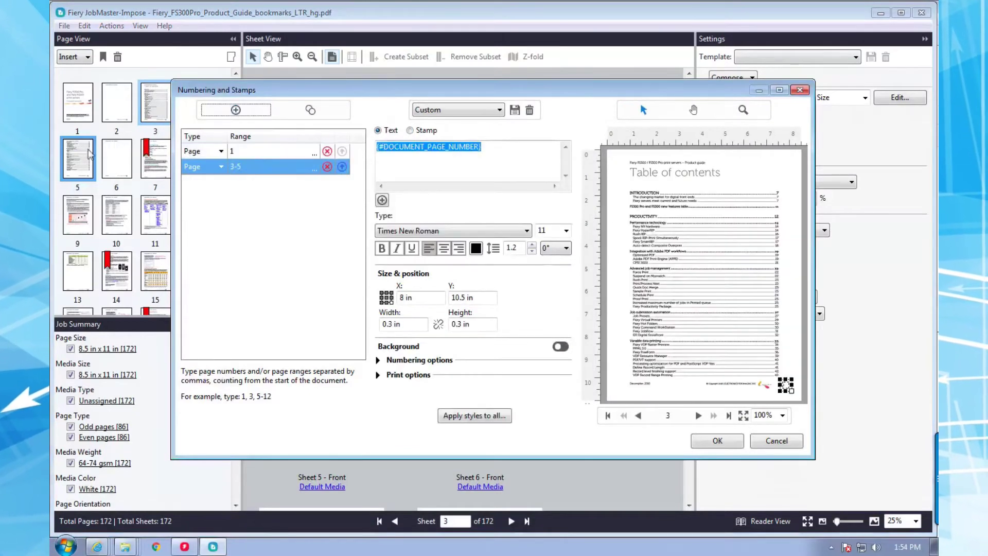
left_click(780, 90)
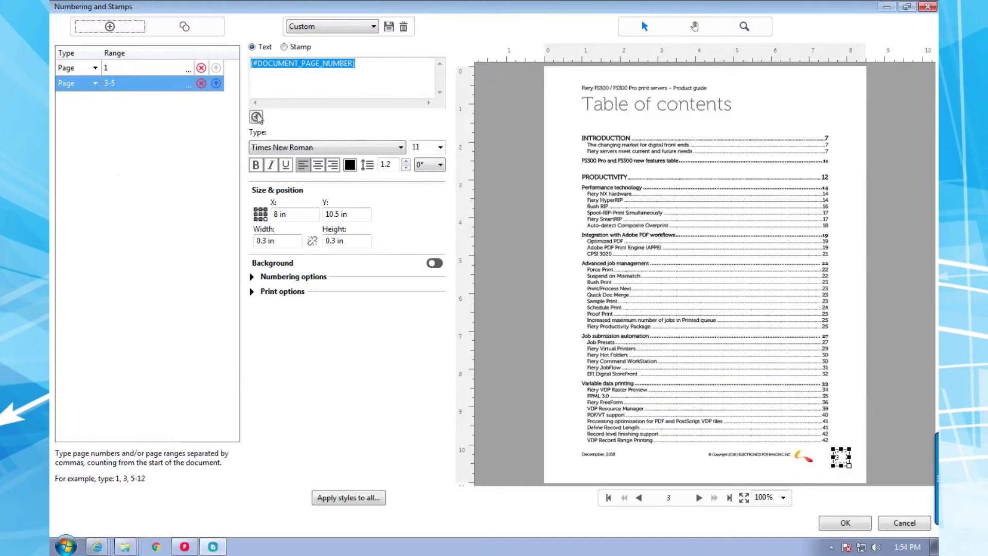
Step: Number pages 3-5 with the document page number in uppercase Roman numerals, counting only the specified pages
left_click(256, 117)
mouse_move(283, 132)
mouse_move(396, 132)
left_click(512, 185)
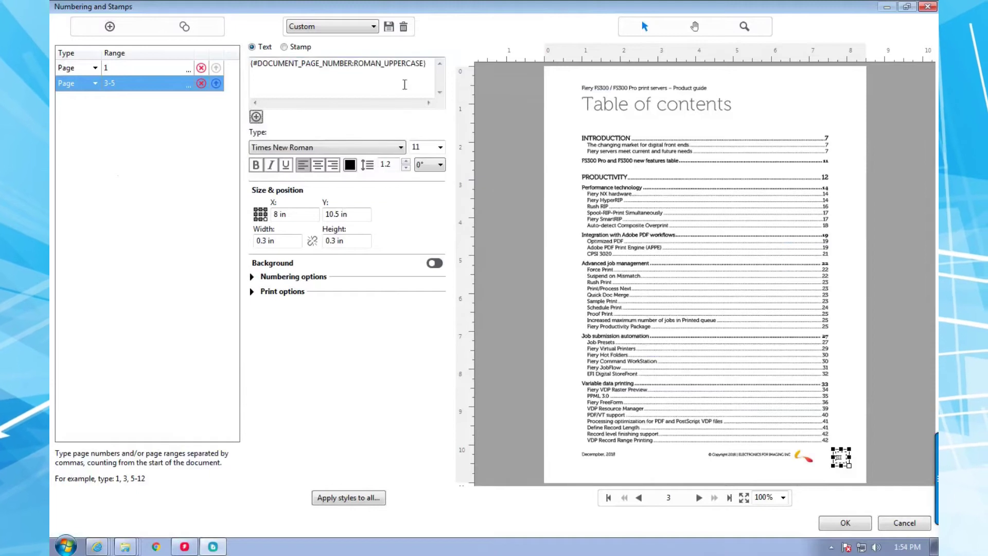
left_click(252, 276)
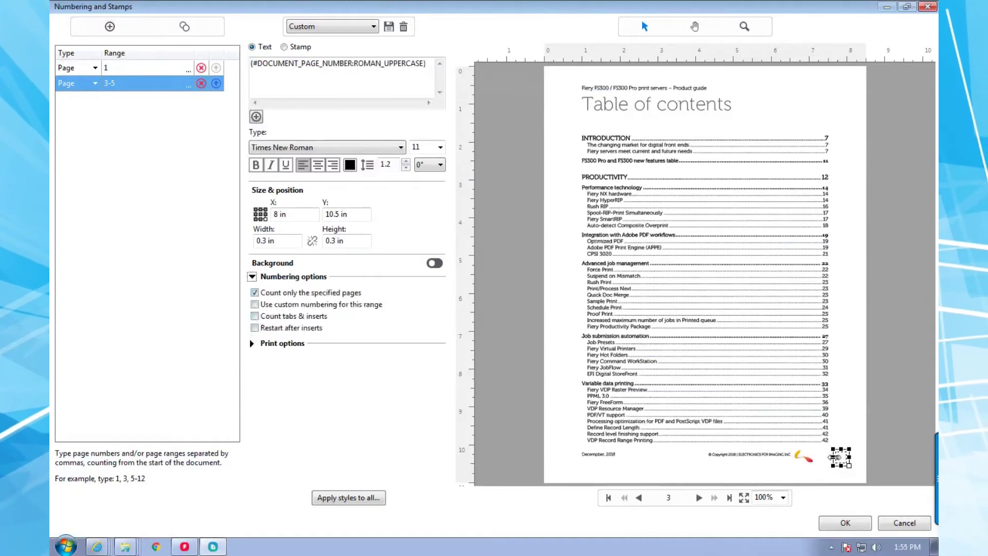
Step: Move the Roman page number onto the footer logo at about X 7.14 in, Y 10.38 in, check the following pages, and apply it
left_click(783, 497)
left_click(769, 477)
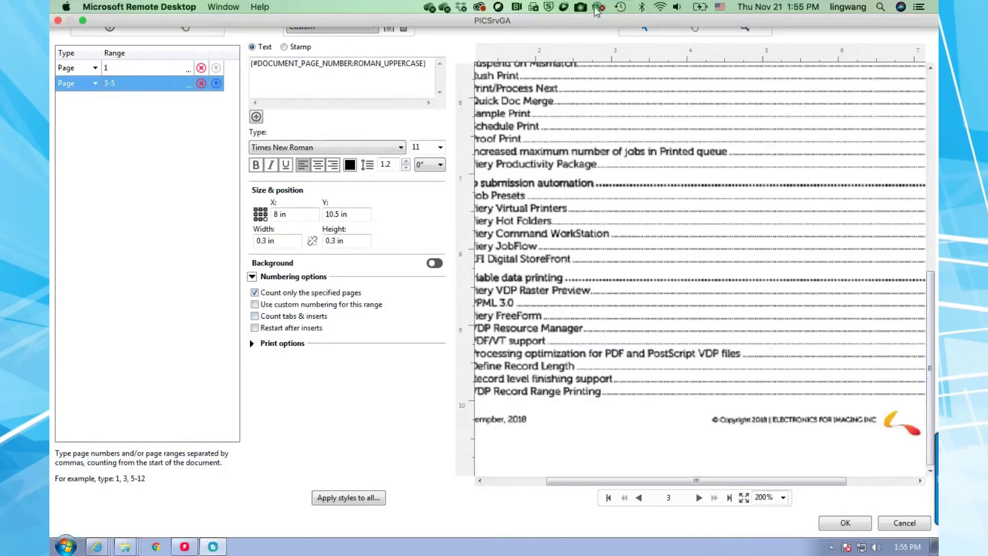
left_click(581, 6)
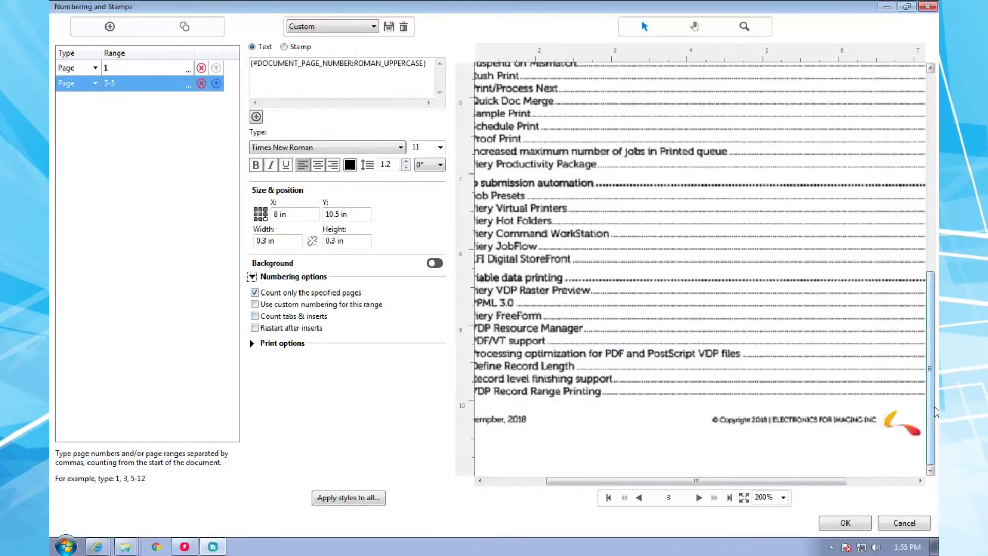
left_click_drag(837, 481, 893, 482)
left_click_drag(902, 429, 836, 420)
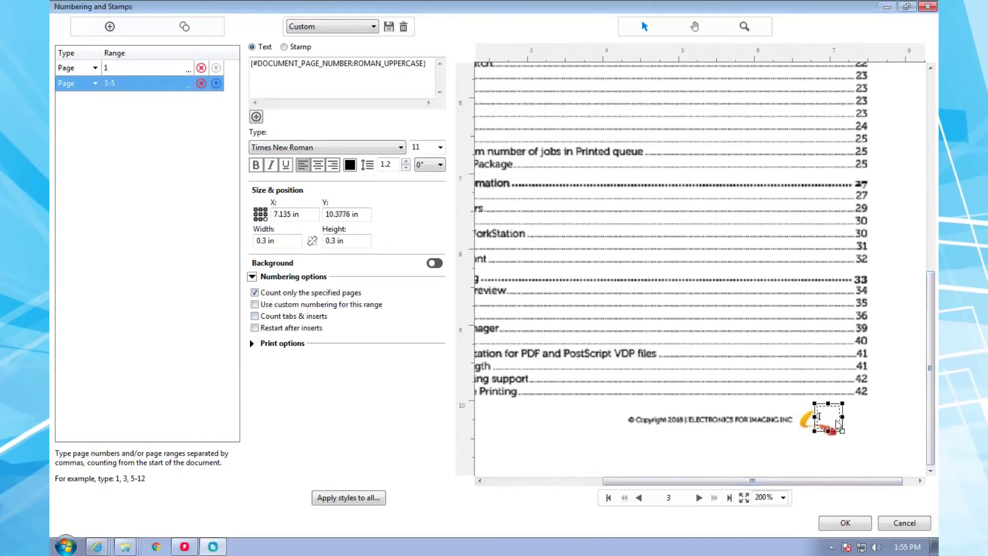
left_click(698, 498)
left_click(699, 497)
left_click(845, 523)
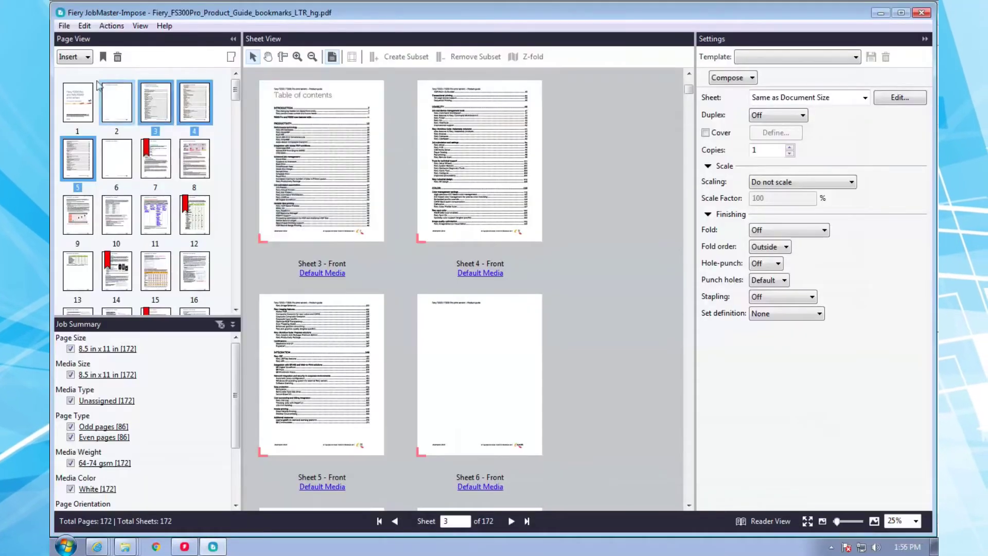
Step: Convert page 1 to a 3-bank tab, and undo the conversion
right_click(83, 95)
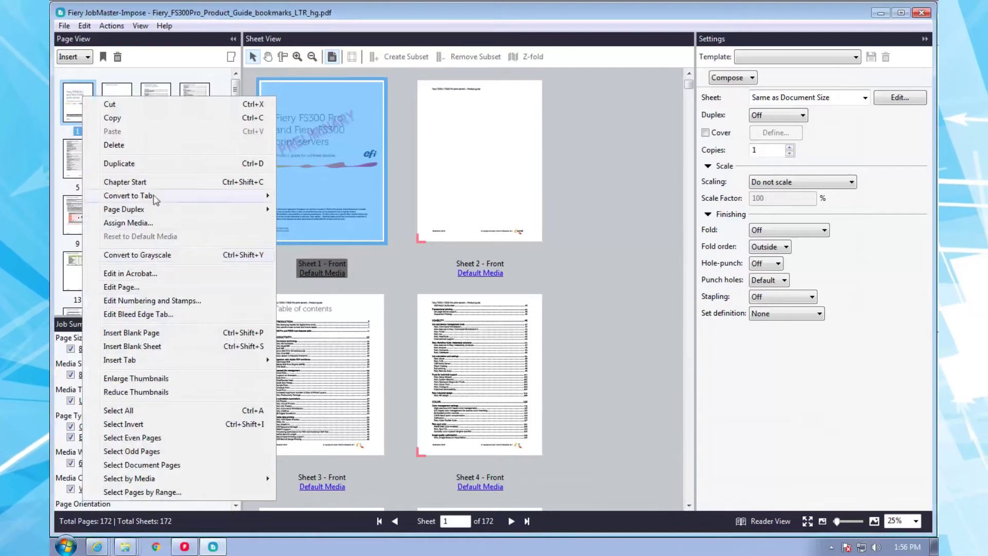
mouse_move(155, 199)
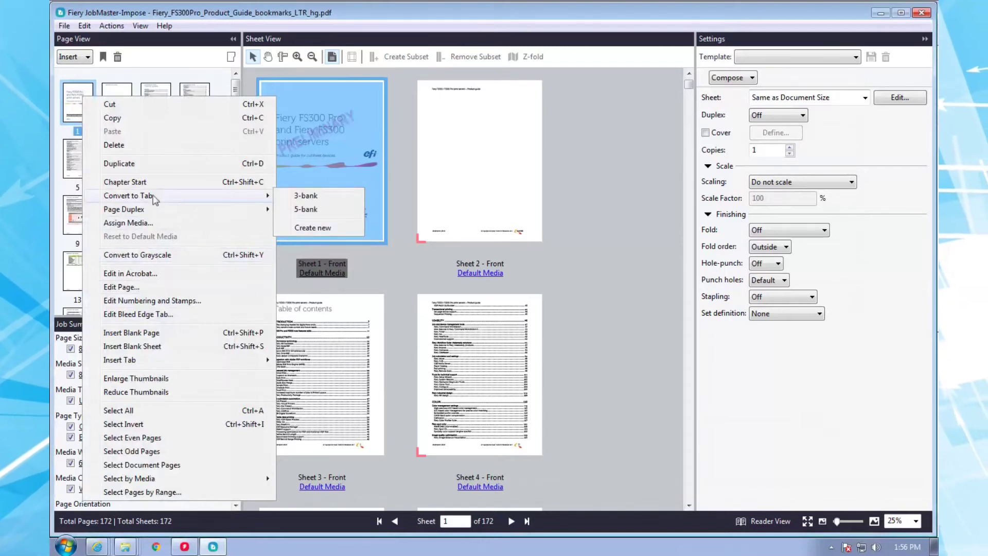
left_click(304, 196)
right_click(82, 93)
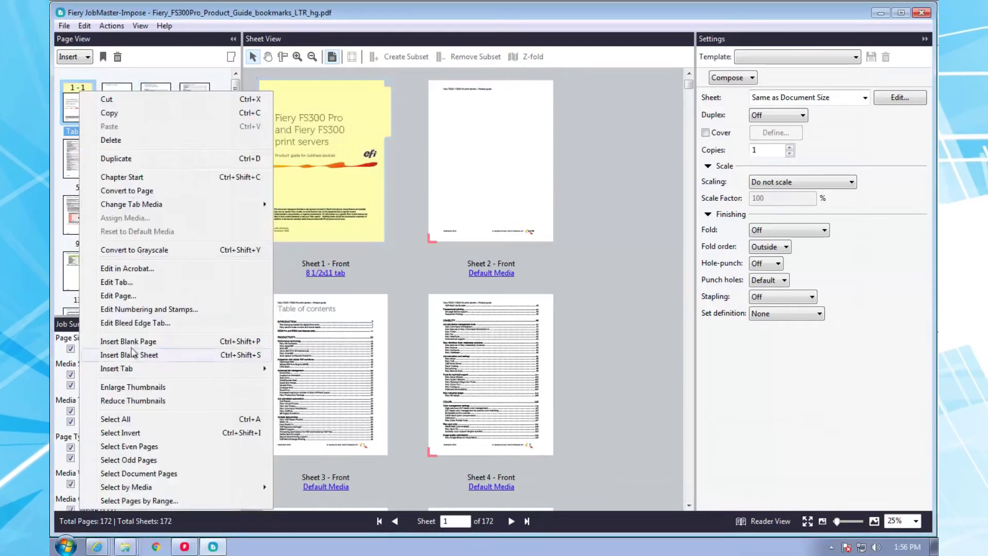
left_click(90, 26)
left_click(97, 40)
Step: Insert a 3-bank tab before page 1
right_click(80, 92)
mouse_move(150, 368)
left_click(310, 367)
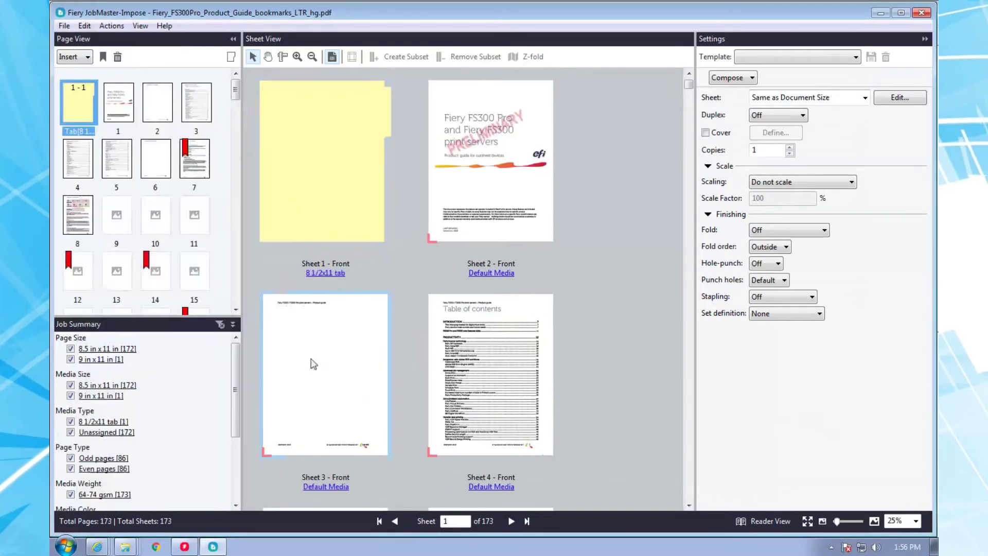
Step: Label the inserted tab "FS300 Guide" and give it the background image efi_fiery_lockup_cmyk_jpg.jpg from the How-tos folder
right_click(78, 95)
left_click(108, 263)
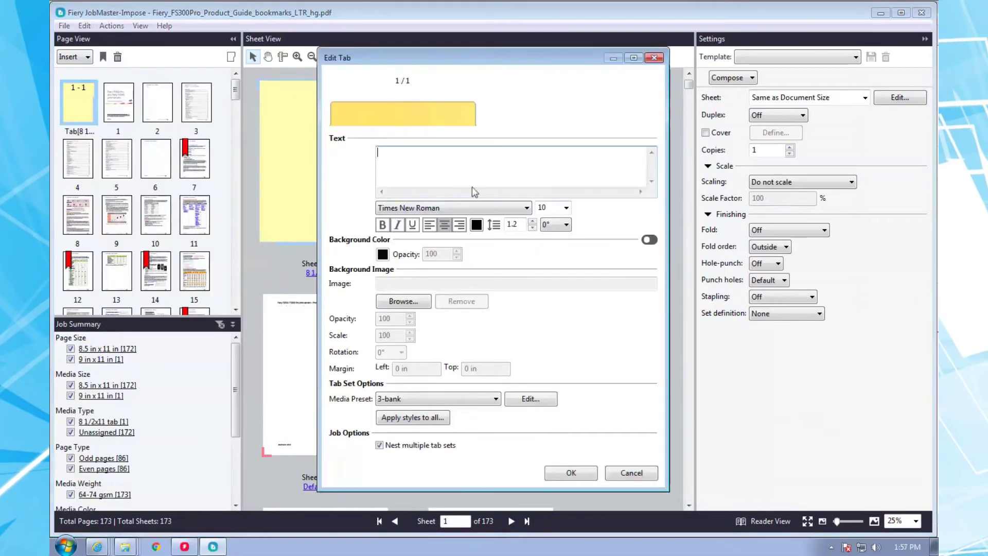
type("FS300 Guide")
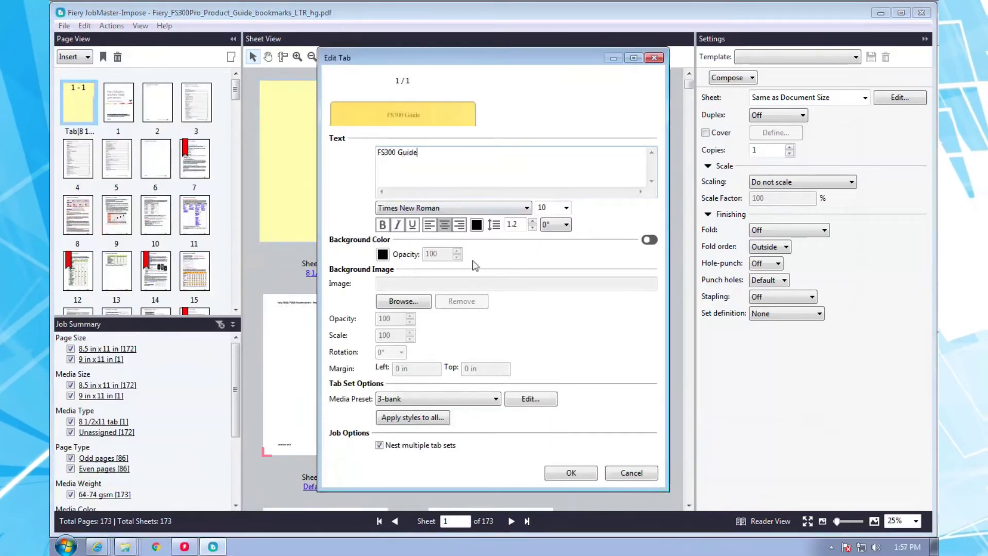
left_click(404, 301)
left_click(448, 93)
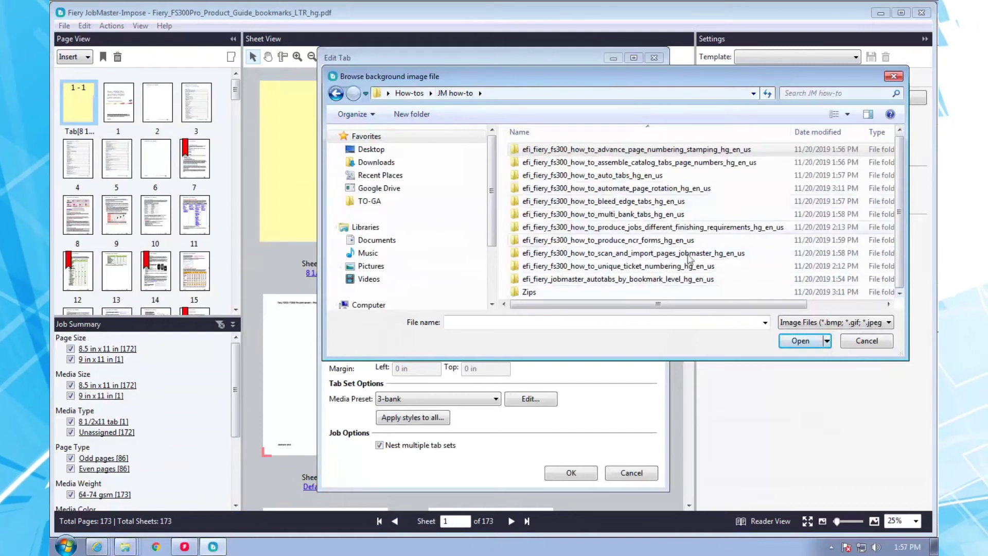
left_click(409, 93)
double_click(672, 154)
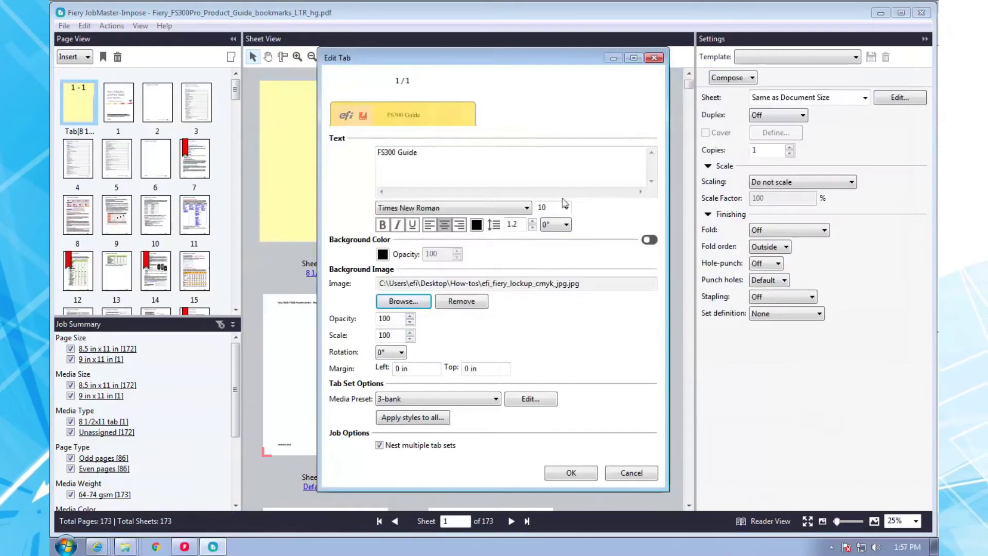
Step: Set the tab's text size to 14 and apply the tab edits
left_click(566, 208)
left_click(555, 256)
left_click(566, 208)
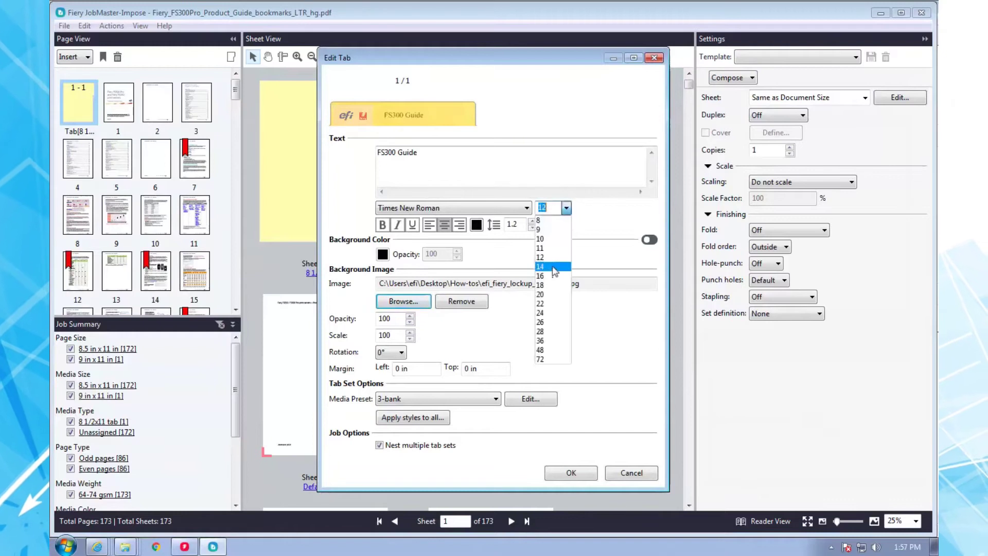
left_click(553, 266)
left_click(571, 473)
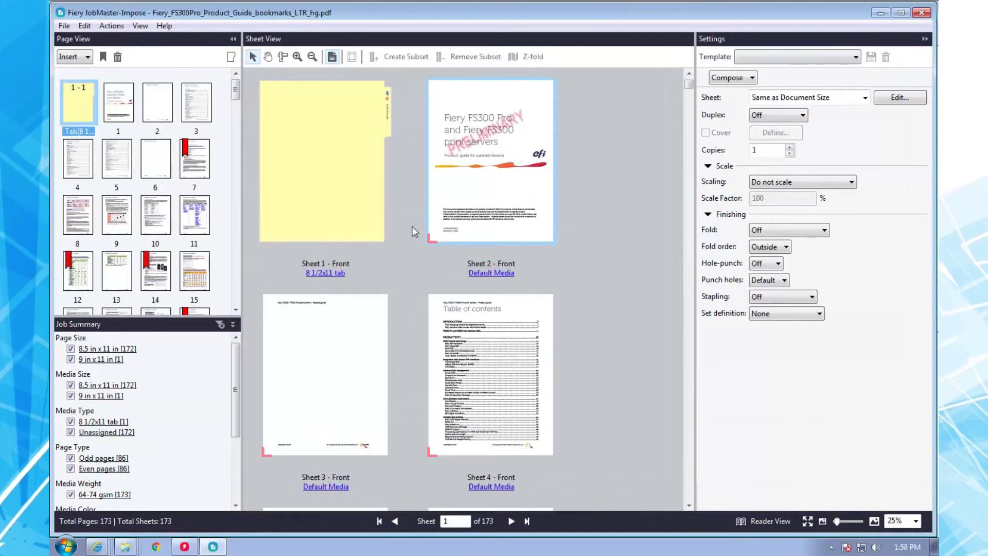
Step: Insert tabs at all level 1 bookmarks of the document
left_click(112, 26)
mouse_move(240, 150)
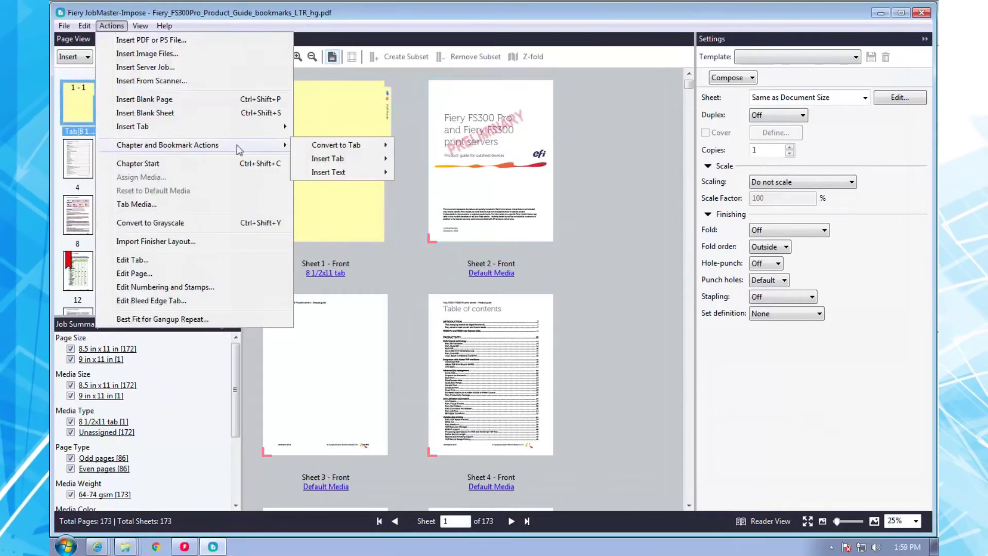
mouse_move(361, 142)
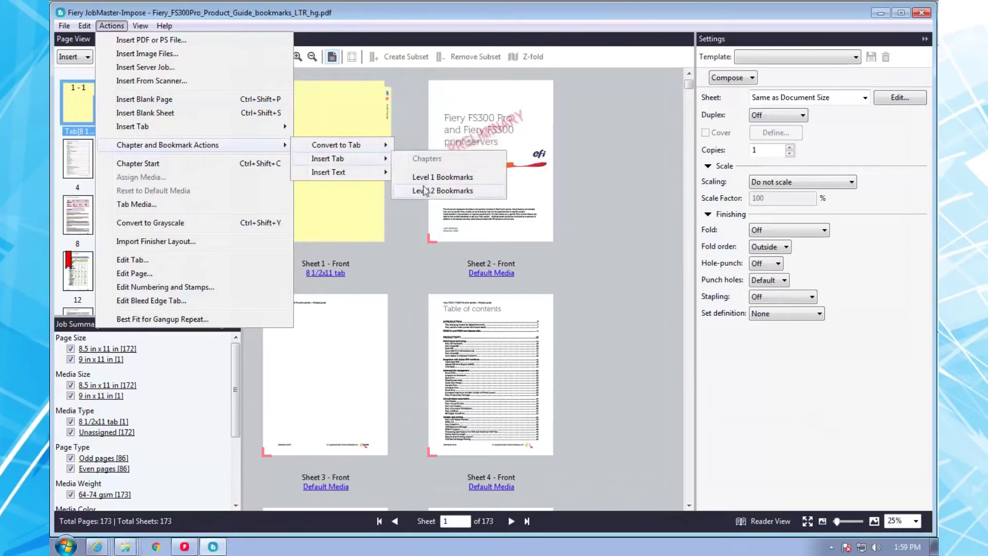
left_click(442, 165)
Step: Make the Introduction tab's text size 16 and bold, and apply its styles to all tabs
left_click(566, 208)
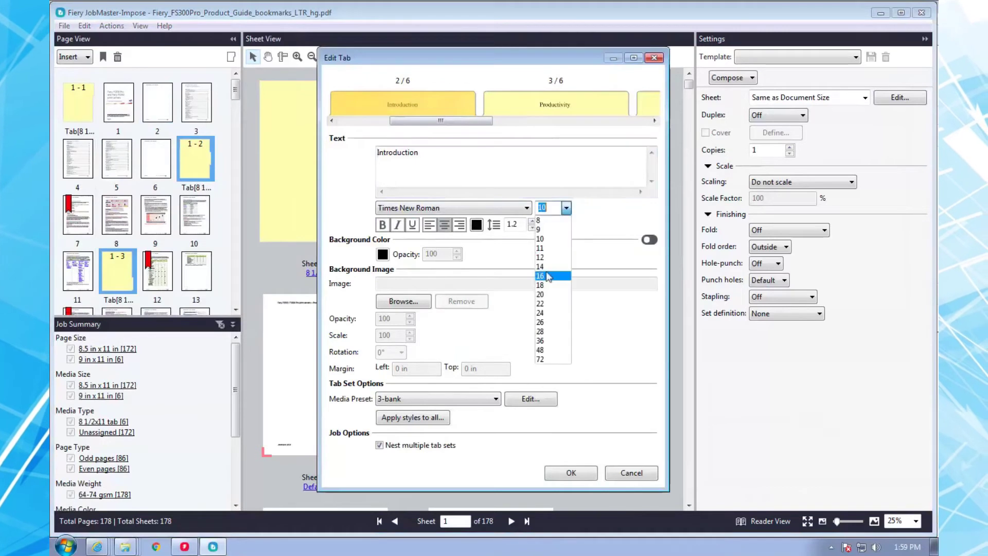
left_click(551, 276)
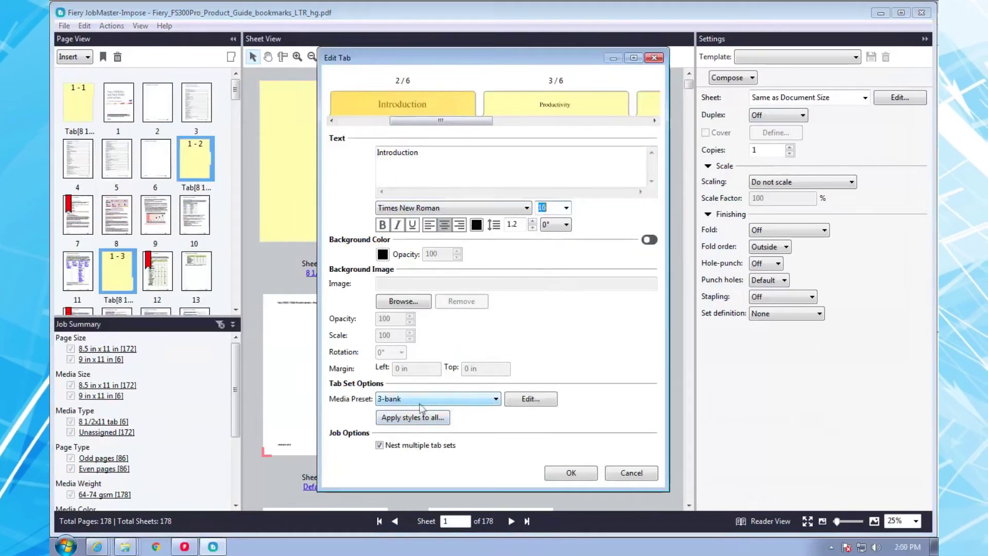
left_click(413, 418)
left_click(544, 331)
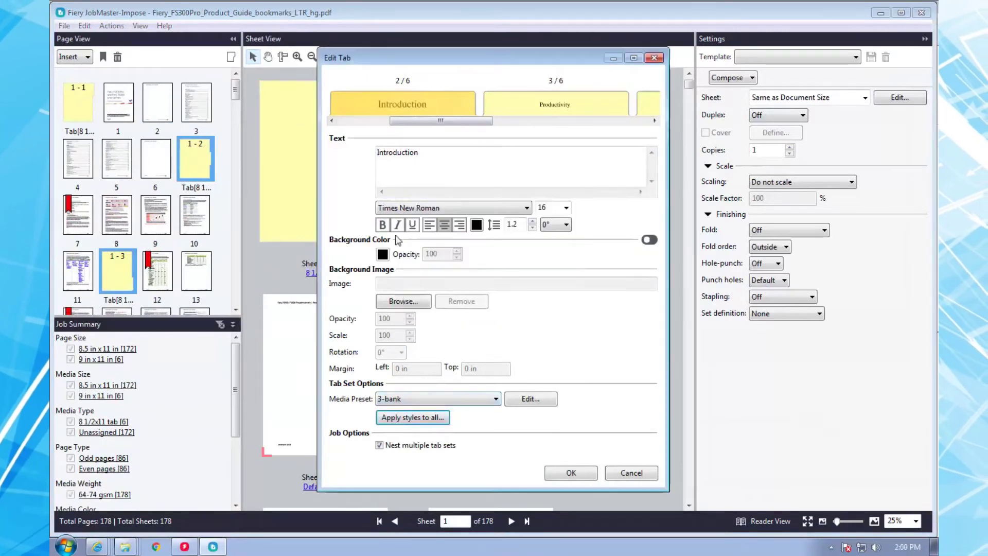
left_click(382, 225)
left_click(414, 418)
left_click(484, 331)
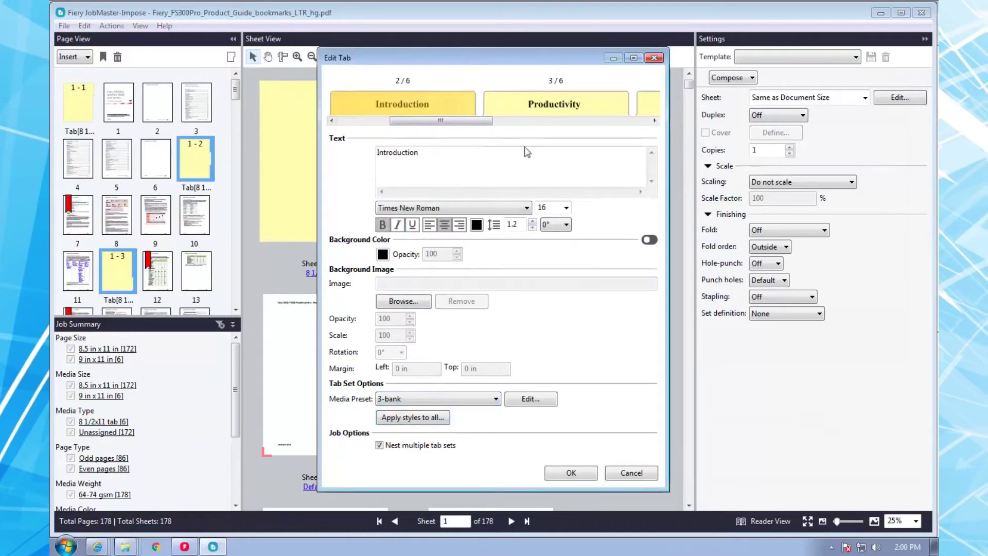
Step: Turn on the background color for the Introduction tab and set it to yellow
left_click(649, 239)
left_click(383, 255)
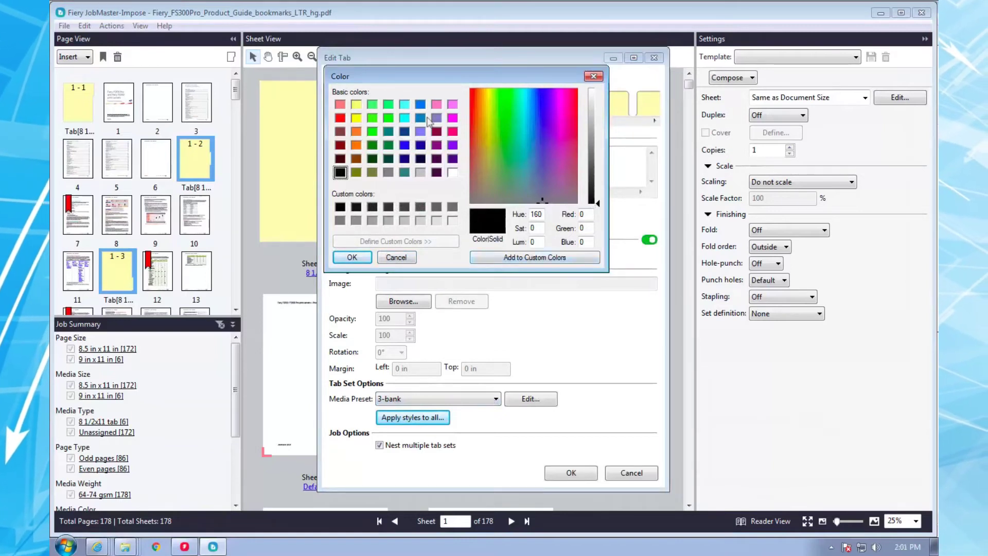
left_click(358, 119)
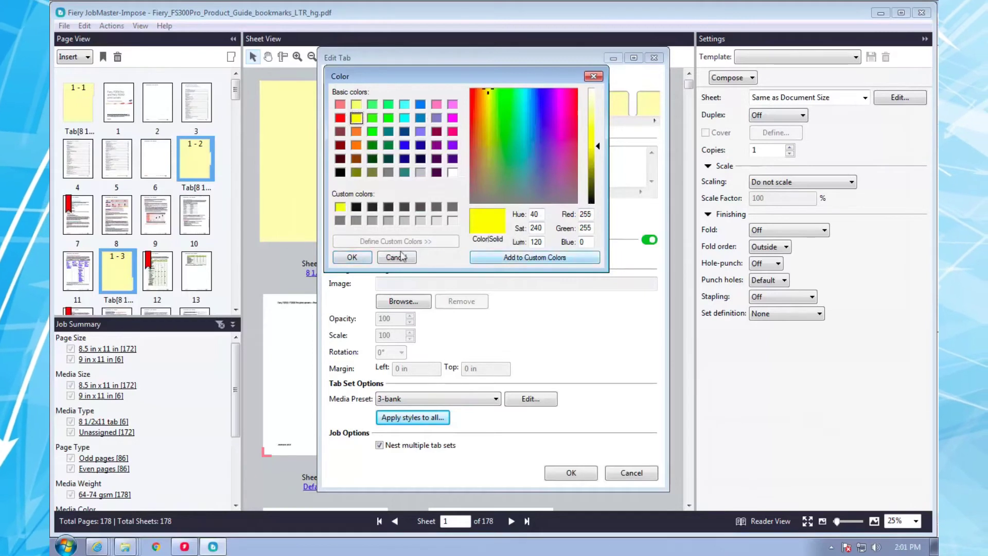
left_click(360, 257)
Step: Give the Productivity tab a blue background color (RGB 0, 128, 192) and accept the tab edits
left_click(554, 104)
left_click(650, 239)
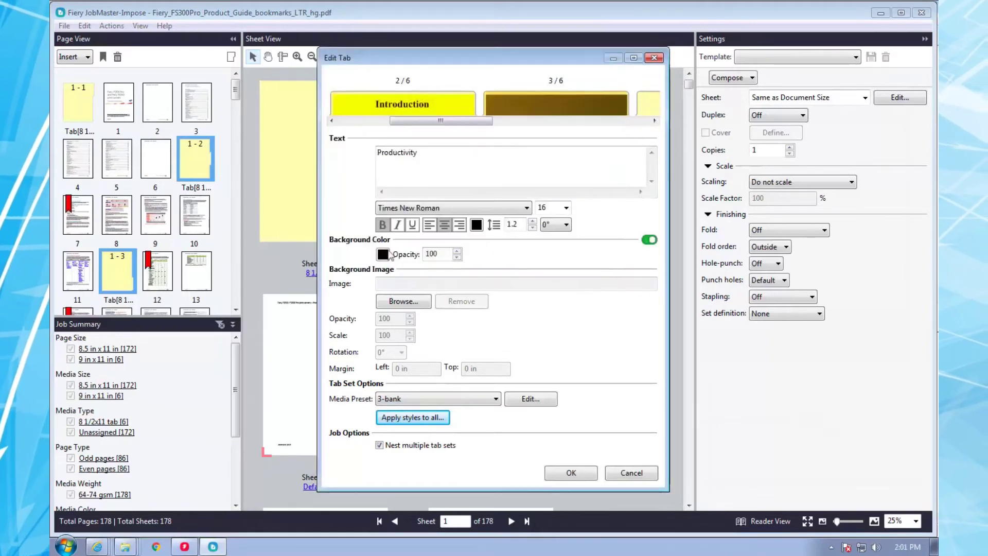
left_click(382, 254)
left_click(421, 118)
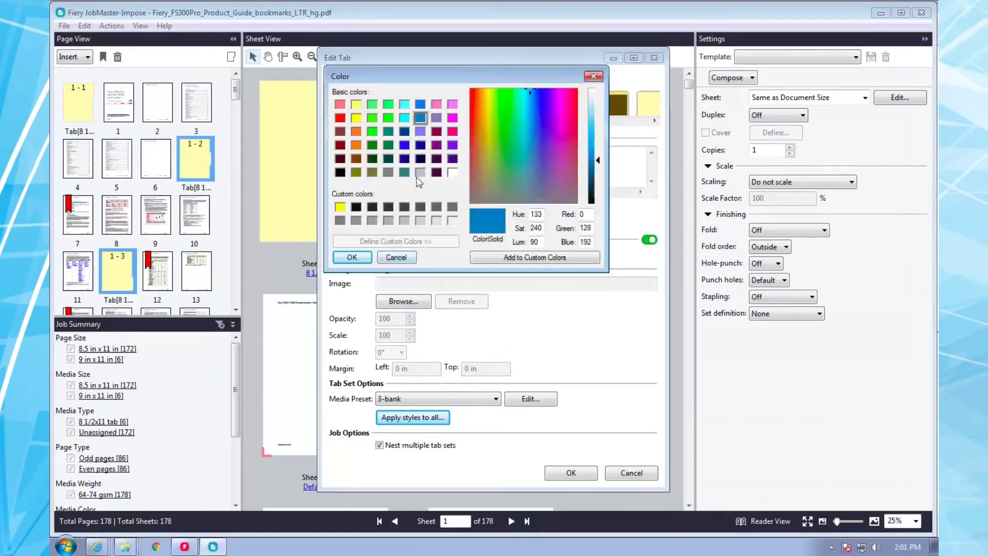
left_click(353, 258)
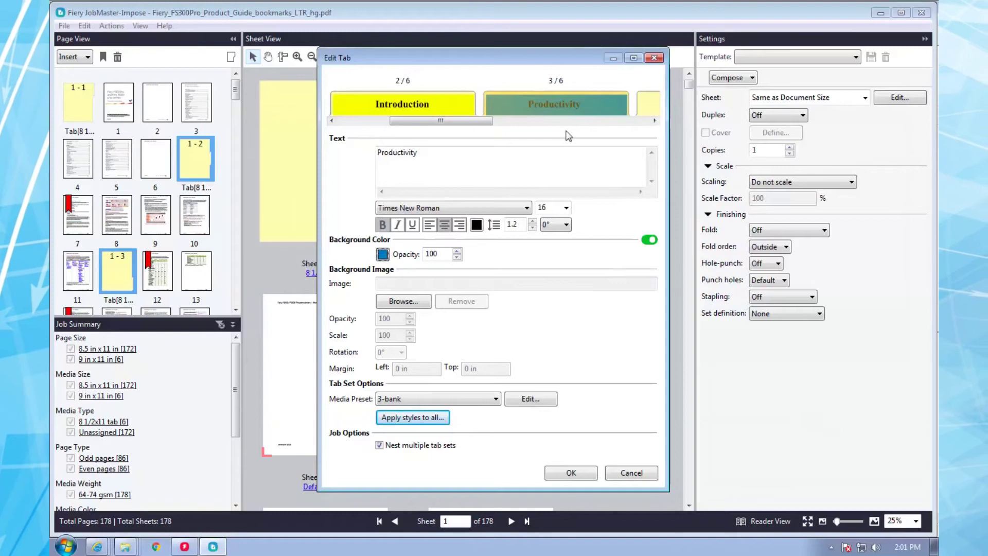
left_click(569, 472)
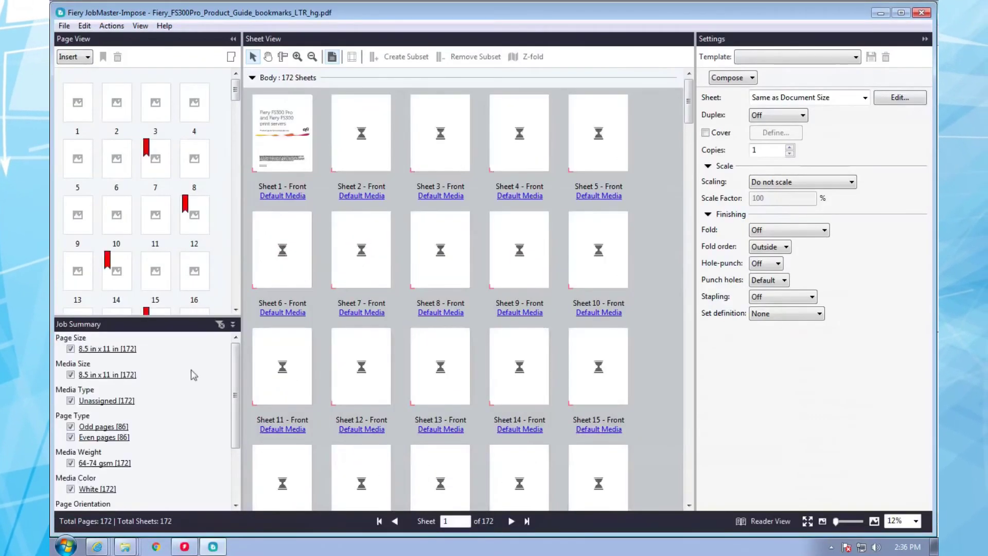
Step: Select all level 1 bookmark pages and insert 3-bank tabs before them
left_click(233, 466)
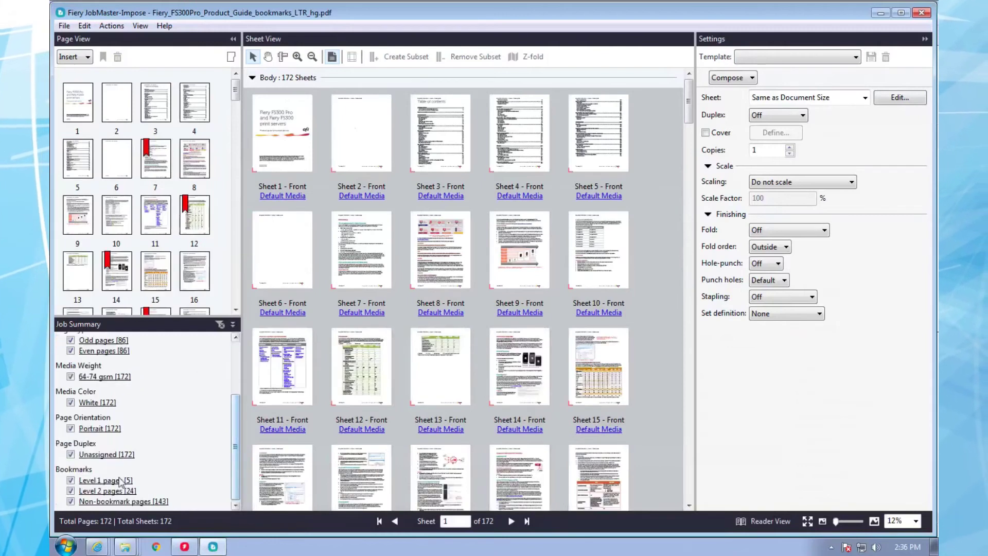
left_click(108, 481)
right_click(156, 158)
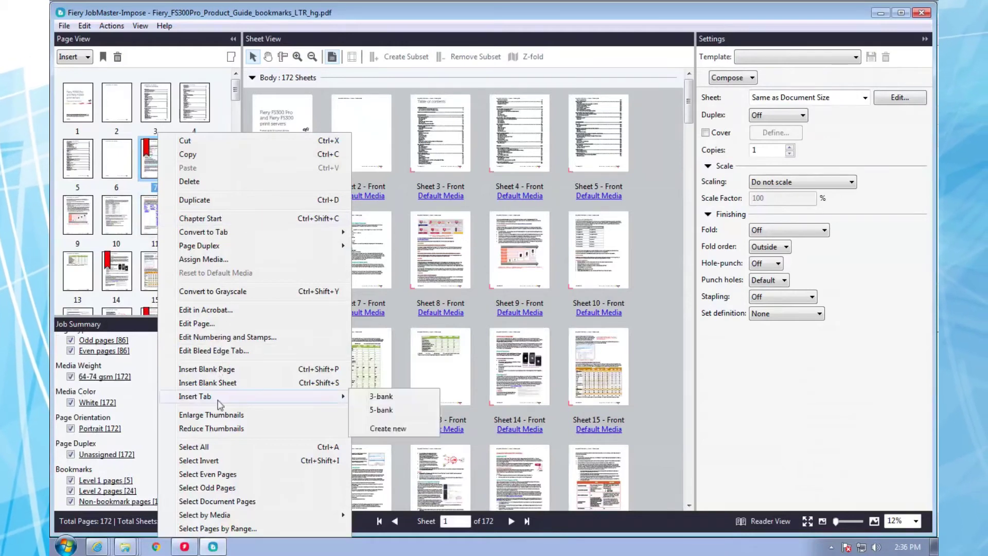
left_click(364, 397)
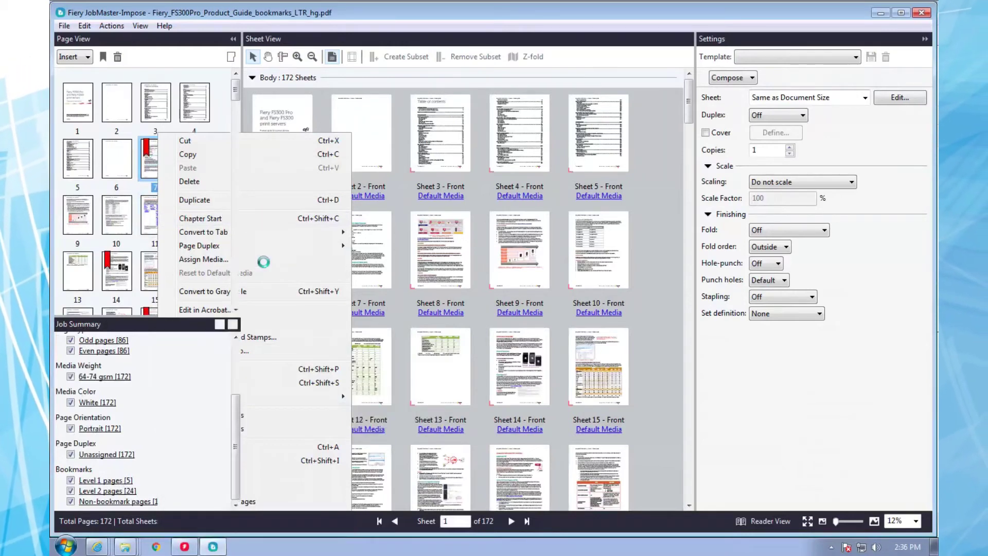
Step: Label the first 3-bank tab "Productivity" and make its text larger and bold
right_click(150, 162)
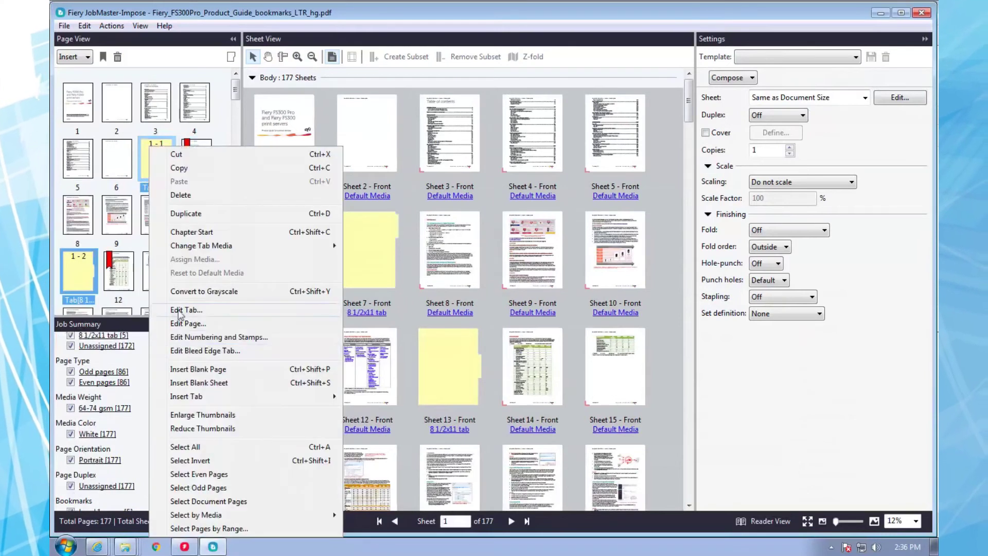
left_click(178, 312)
left_click(412, 181)
type("Produc")
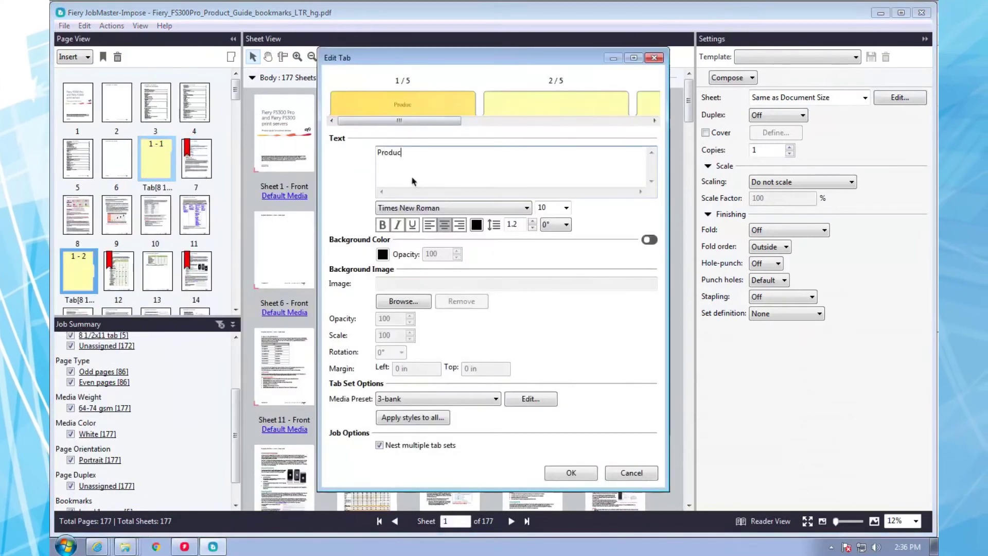
type("tivity")
left_click(567, 208)
left_click(547, 270)
left_click(382, 225)
Step: Label further tabs "Usability", "Color" and "Integration", and apply the Productivity tab's text, background and image styles to all tabs
left_click(556, 104)
left_click(440, 167)
type("Usabili")
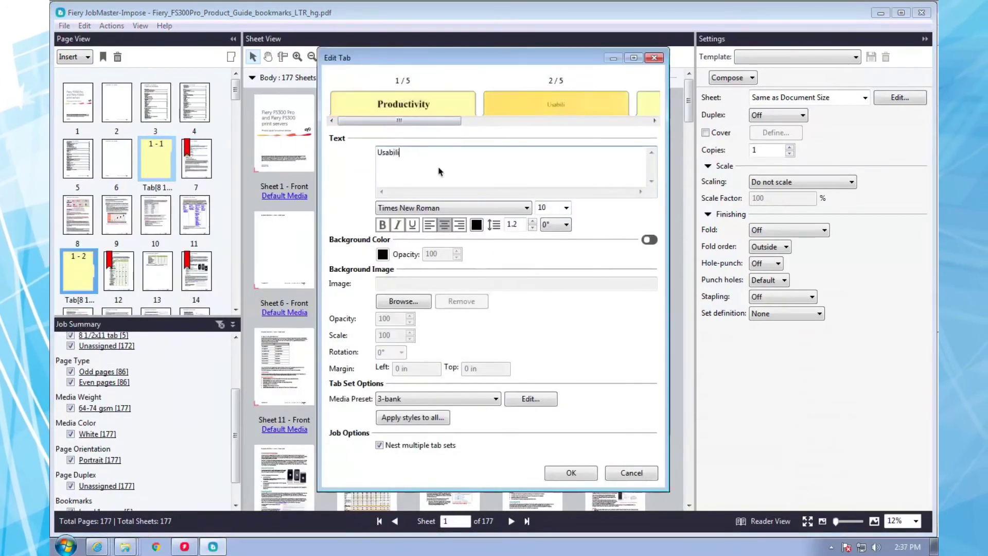
type("ty")
left_click(650, 102)
left_click(487, 162)
type("Color")
left_click(649, 102)
left_click(488, 165)
type("Integration")
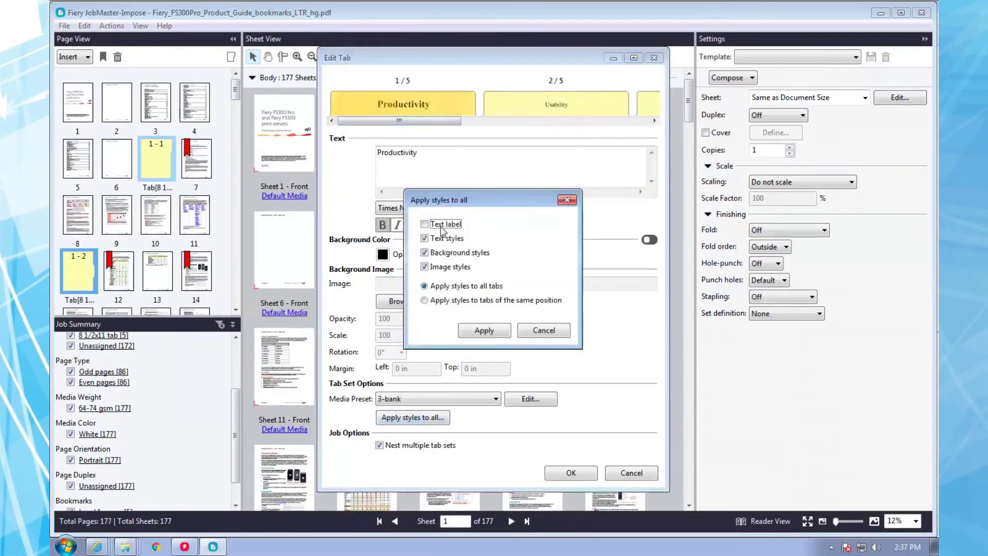
left_click(485, 331)
left_click(571, 473)
Step: Insert 5-bank tabs before the level 2 bookmark pages
right_click(203, 273)
mouse_move(320, 398)
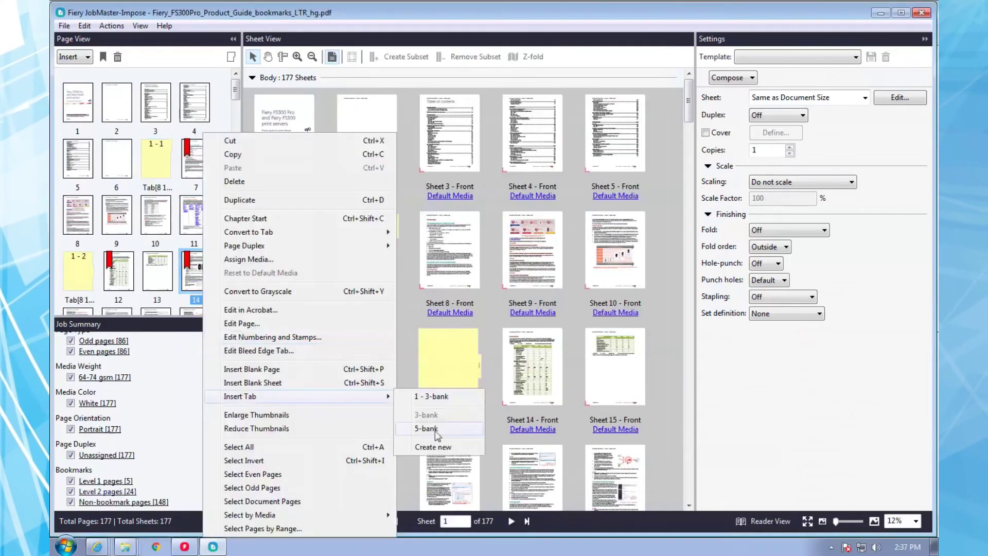
left_click(435, 431)
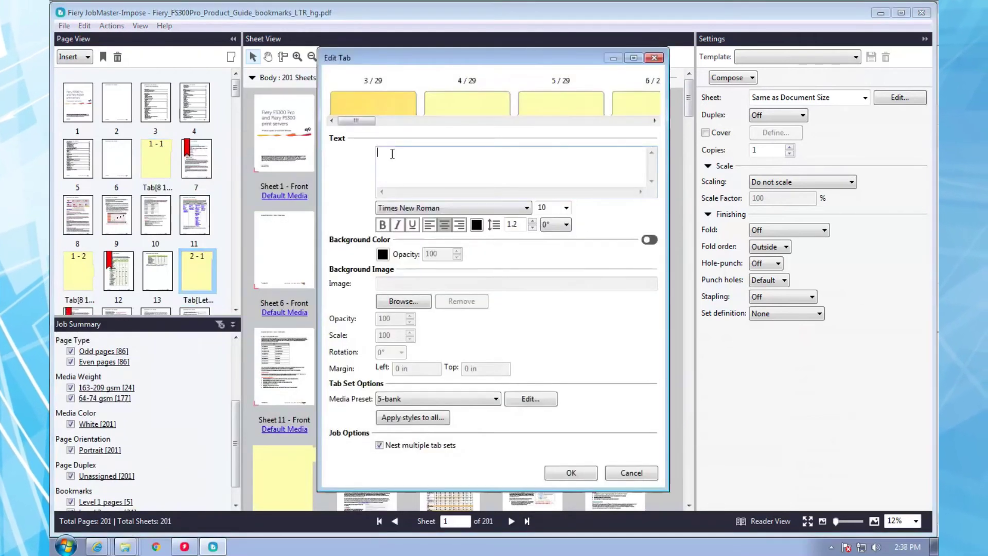
Step: Label the first two 5-bank tabs "Performance" and "Advanced Job Management", and reduce the Performance tab's text size
type("Performance")
left_click(438, 106)
type("Advanced Job Management")
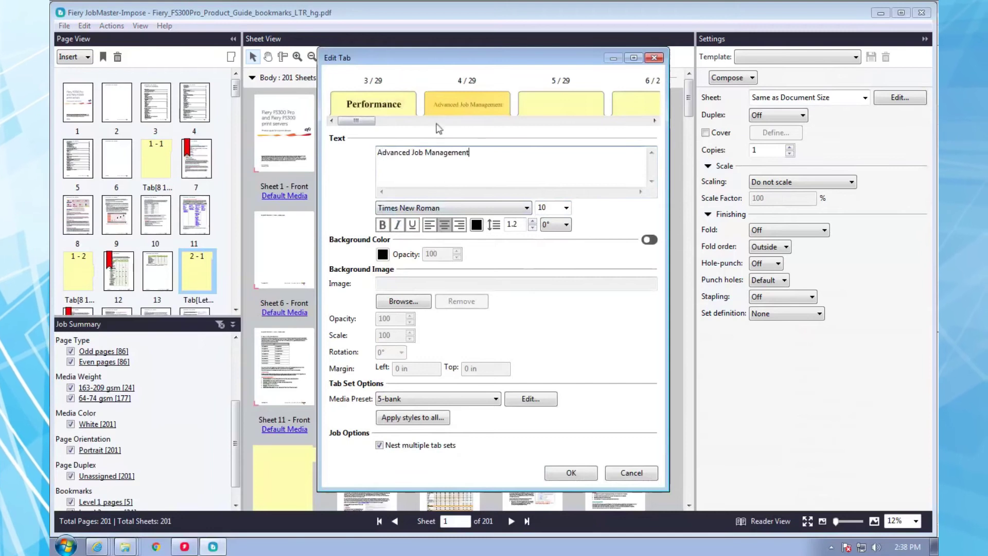
left_click(381, 106)
left_click(567, 208)
left_click(547, 267)
Step: Label the next two 5-bank tabs "Job Submission Automation" and "Job & Device Management Tools"
left_click(470, 107)
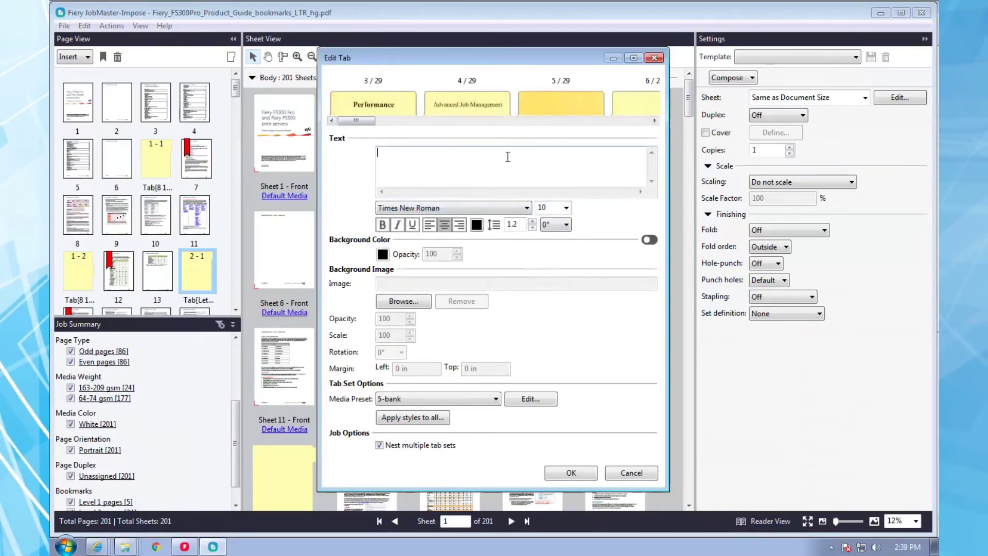
type("mation")
left_click(636, 104)
left_click(517, 159)
type("Job & Device Management Tools")
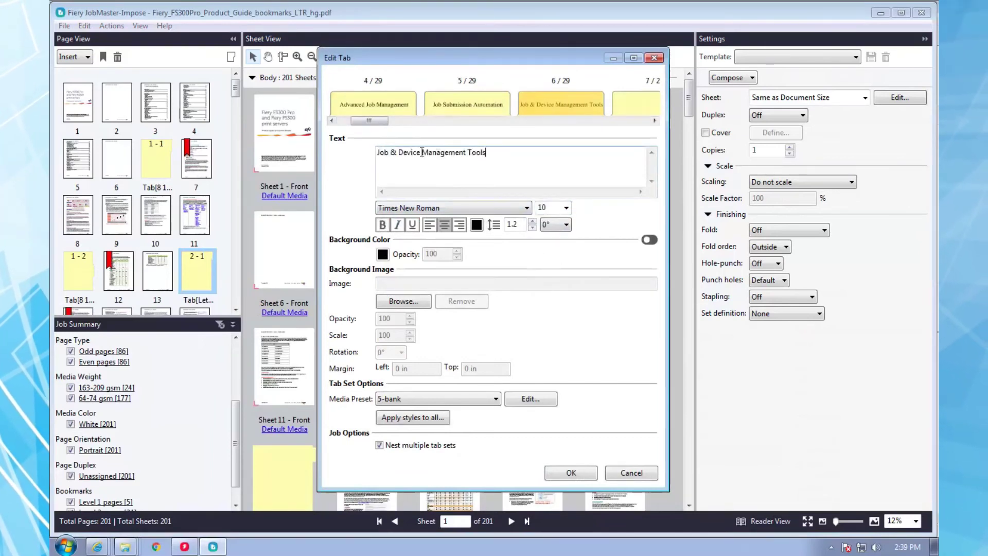
Step: Split the "Job & Device Management Tools" label after "Device" and add "with Setup Instructions" as a third line
left_click(422, 152)
key("Return")
left_click(442, 163)
key("Return")
type("with Setup Instructions")
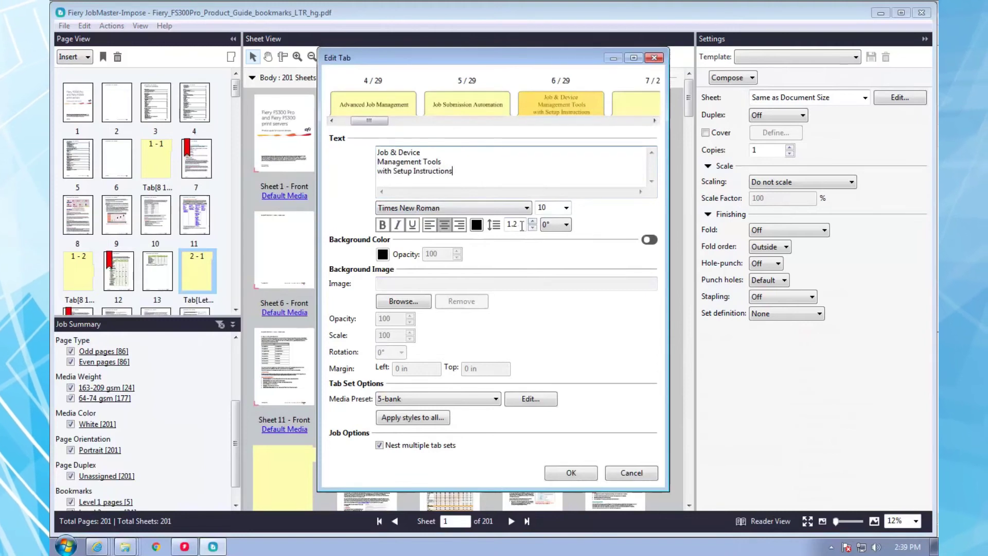
key("Tab")
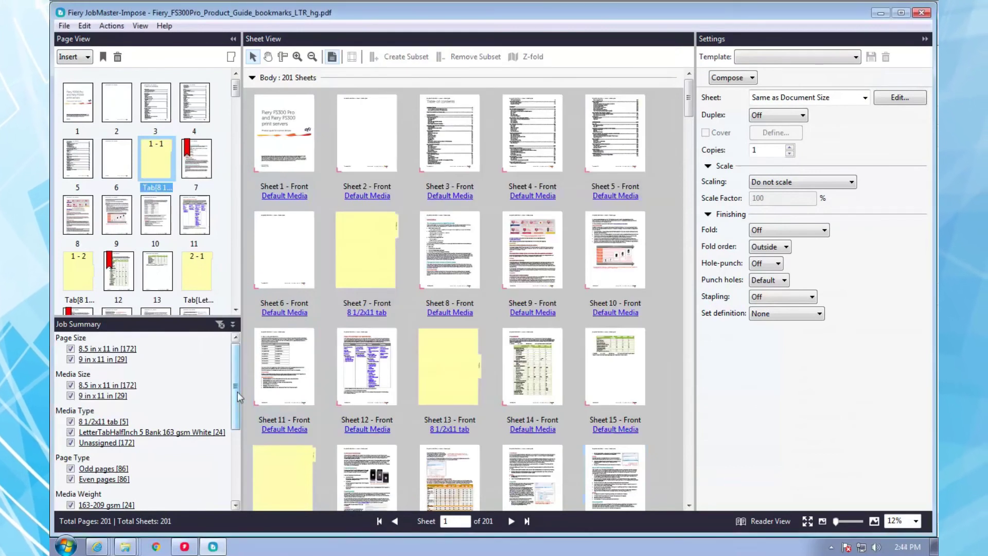
Step: Select all 8 1/2x11 tab sheets and examine how the tabs are distributed through the document's sheets
left_click(114, 423)
scroll(692, 109, "down", 3)
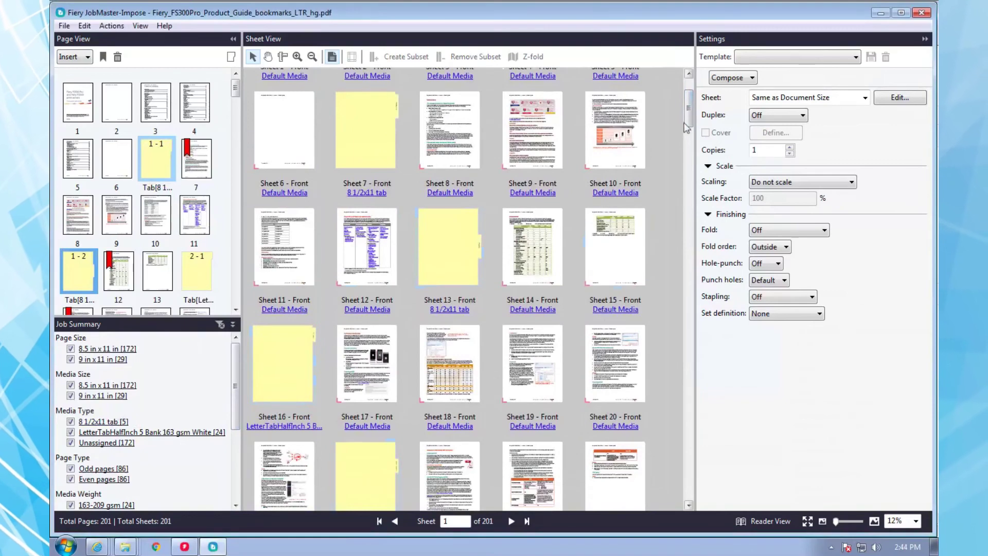
scroll(687, 127, "down", 3)
left_click_drag(689, 126, 693, 185)
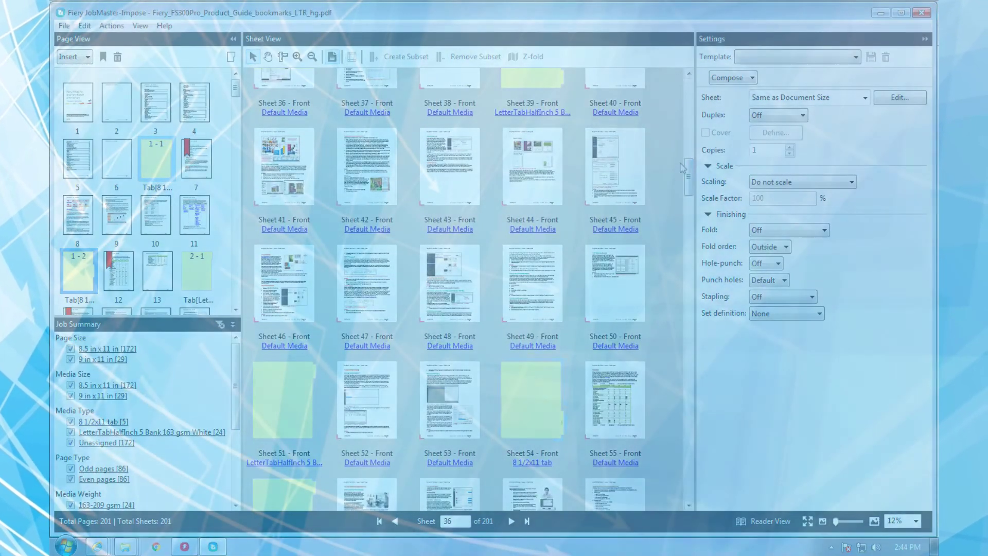